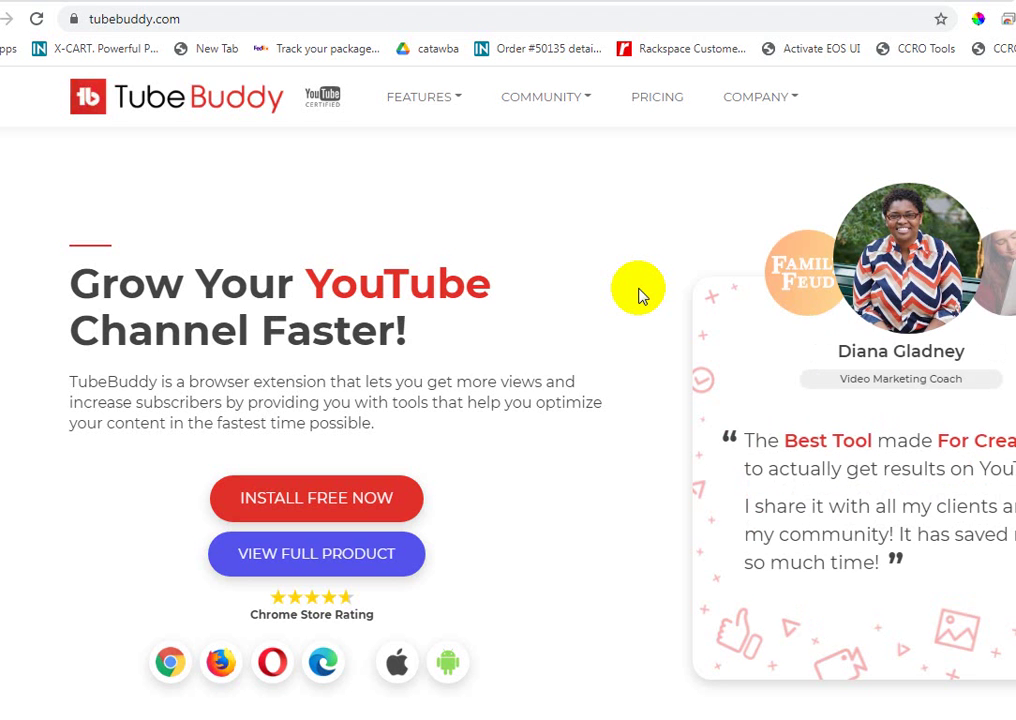
Install the TubeBuddy extension from the Chrome Web Store and approve adding it to the browser.
left_click(363, 500)
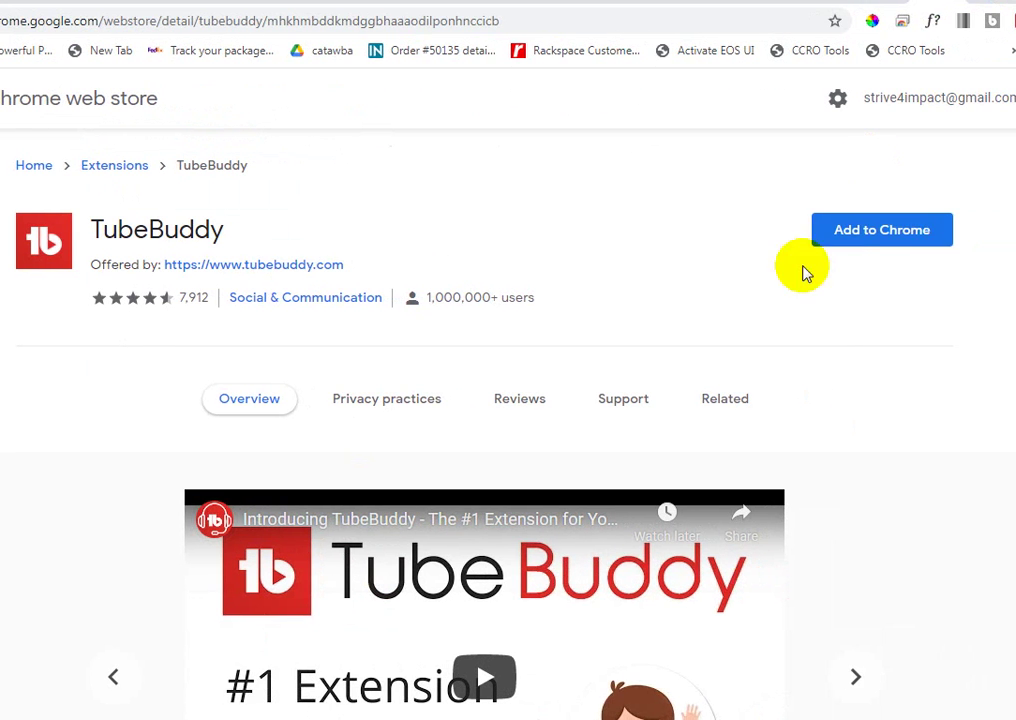
left_click(857, 231)
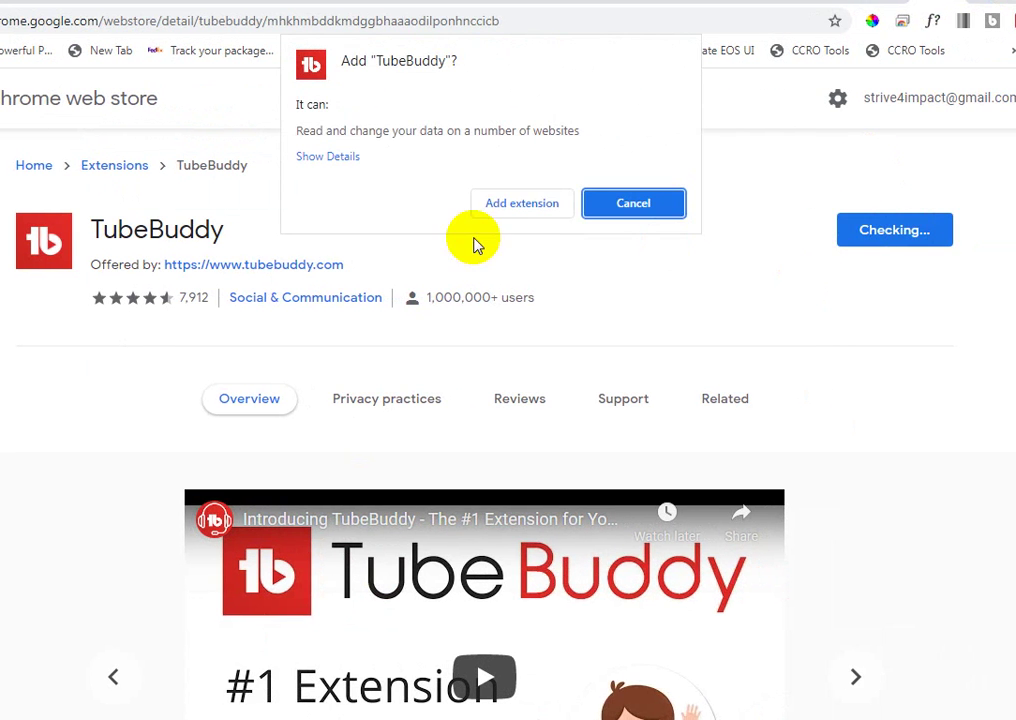
left_click(520, 203)
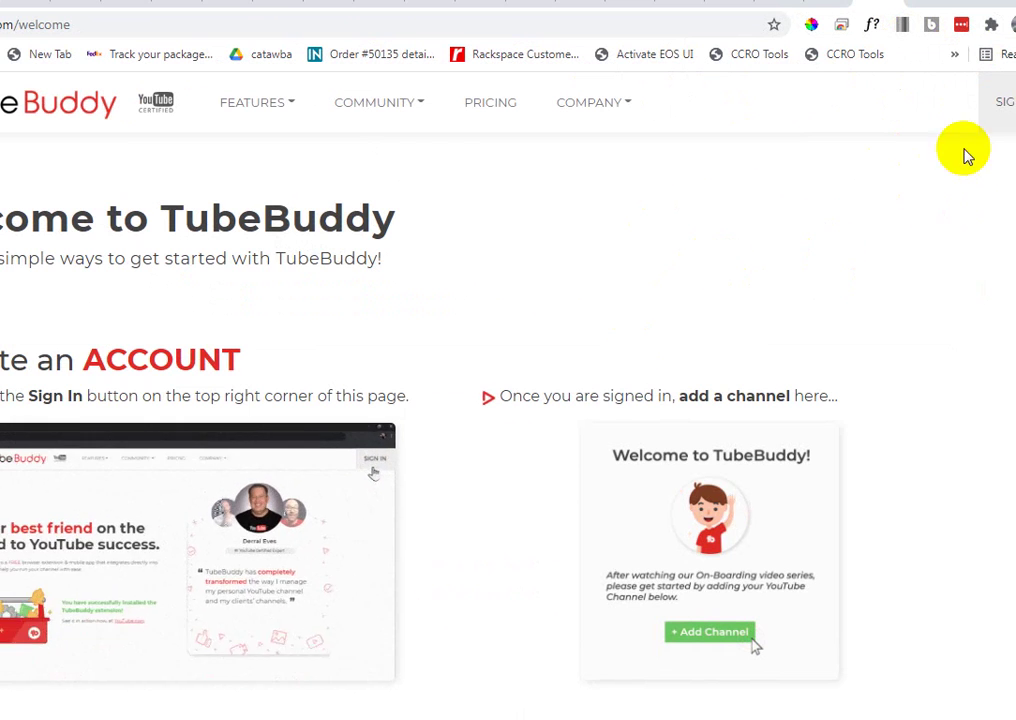
Open the TubeBuddy sign-in page and agree to both the Privacy Policy and the Terms of Use.
left_click(1000, 104)
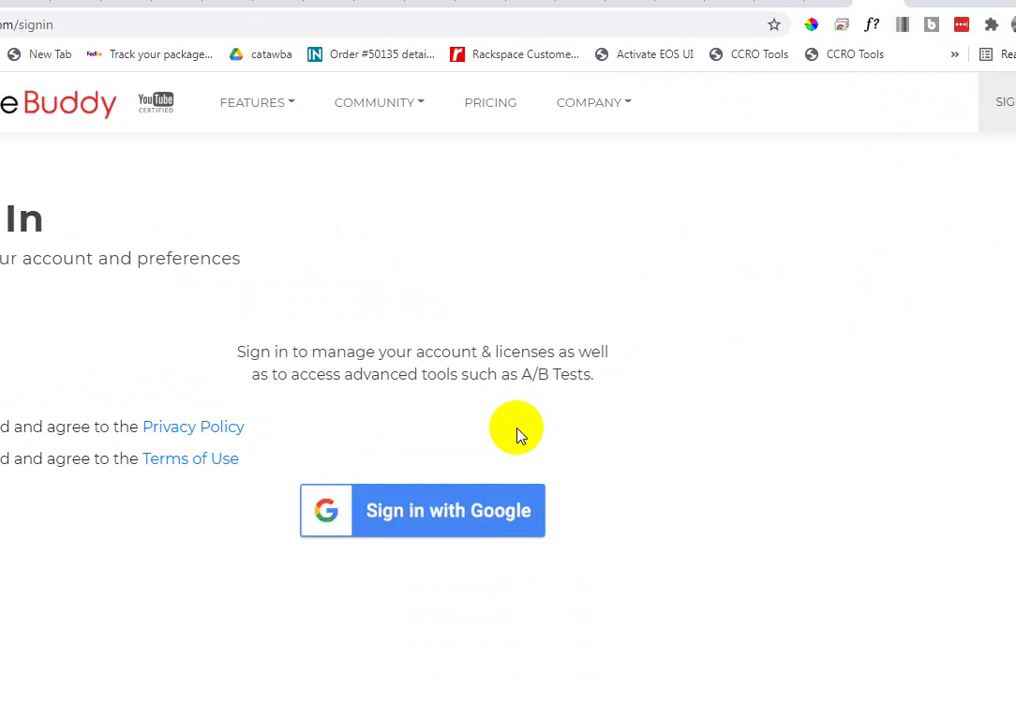
left_click(477, 513)
left_click(608, 147)
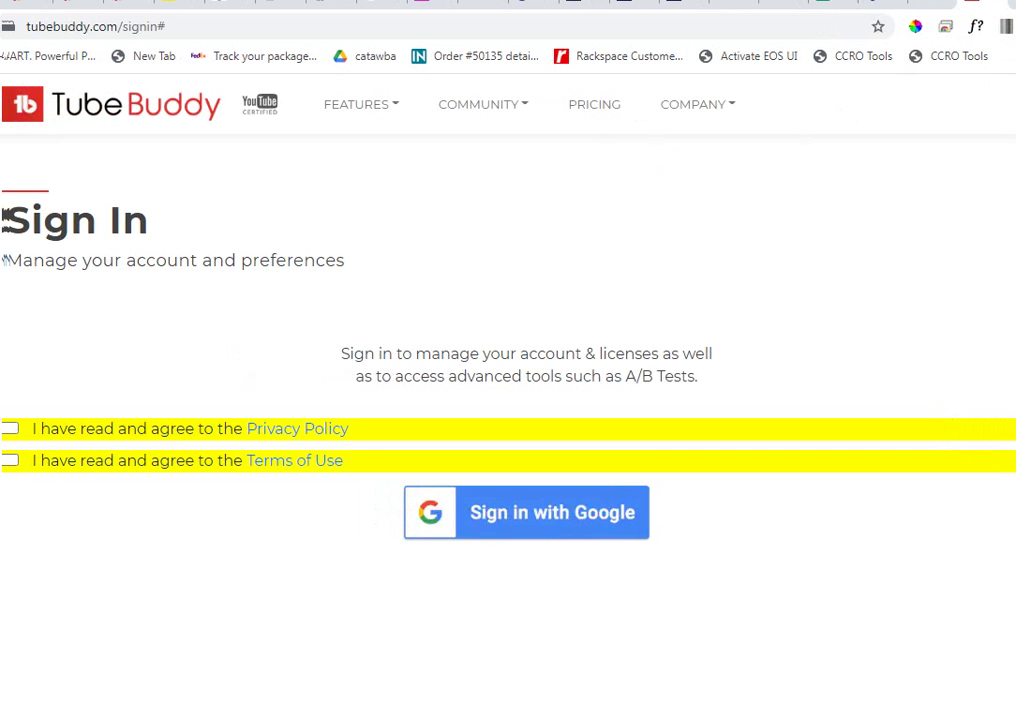
left_click(13, 428)
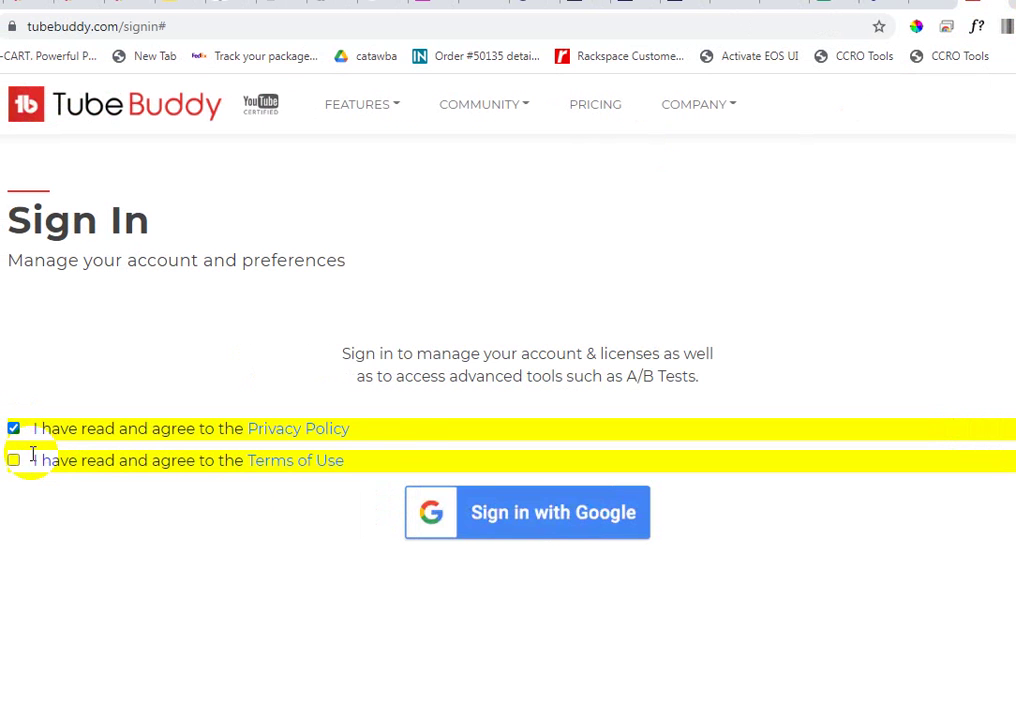
left_click(13, 461)
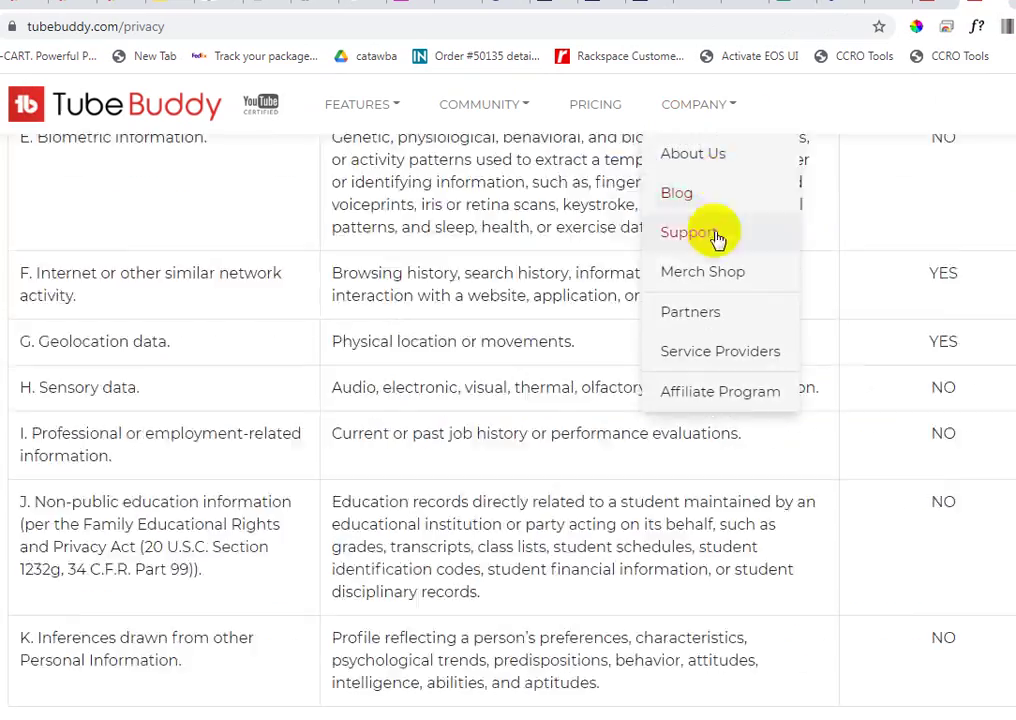
Skim the TubeBuddy Privacy Policy down to its contact information and return to the sign-in page.
scroll(550, 350, "down", 20)
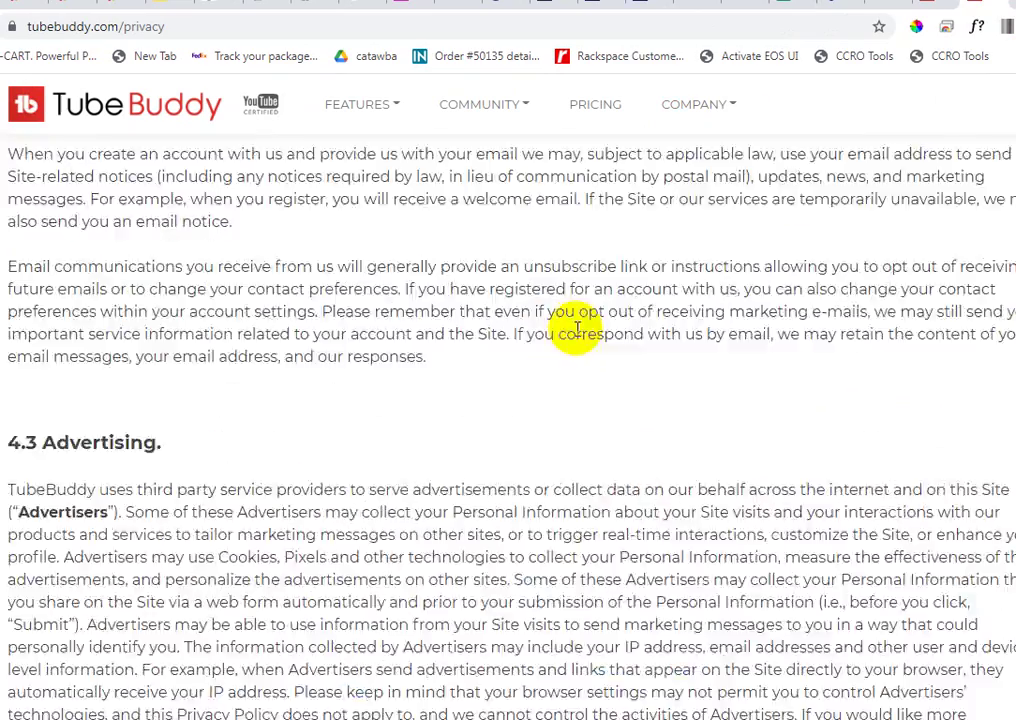
scroll(590, 330, "down", 20)
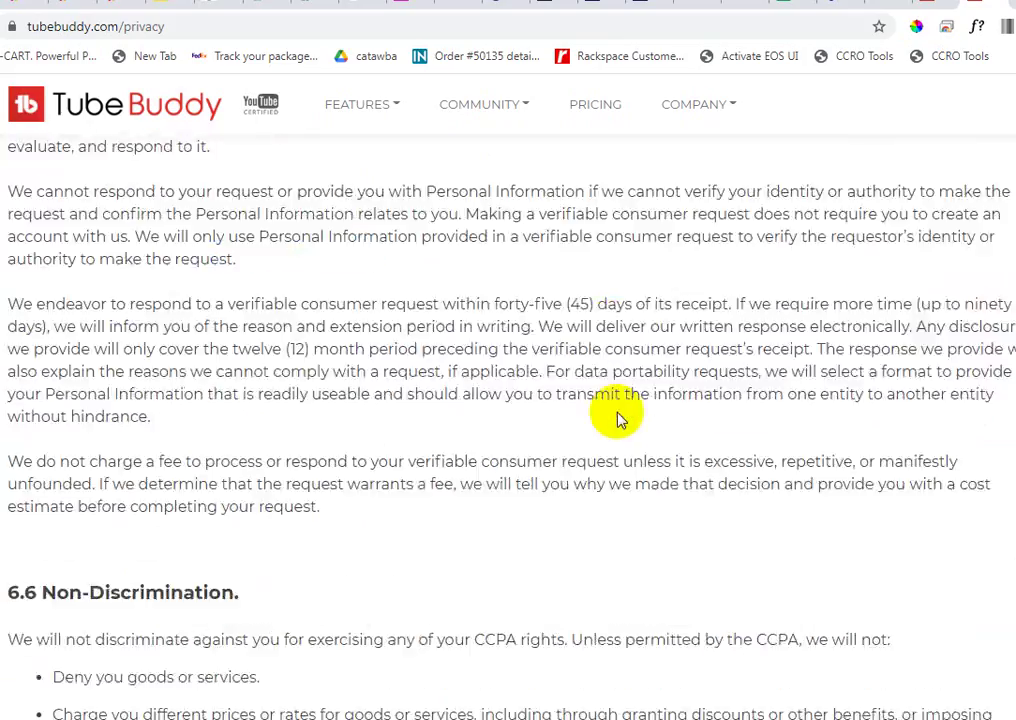
scroll(618, 425, "down", 20)
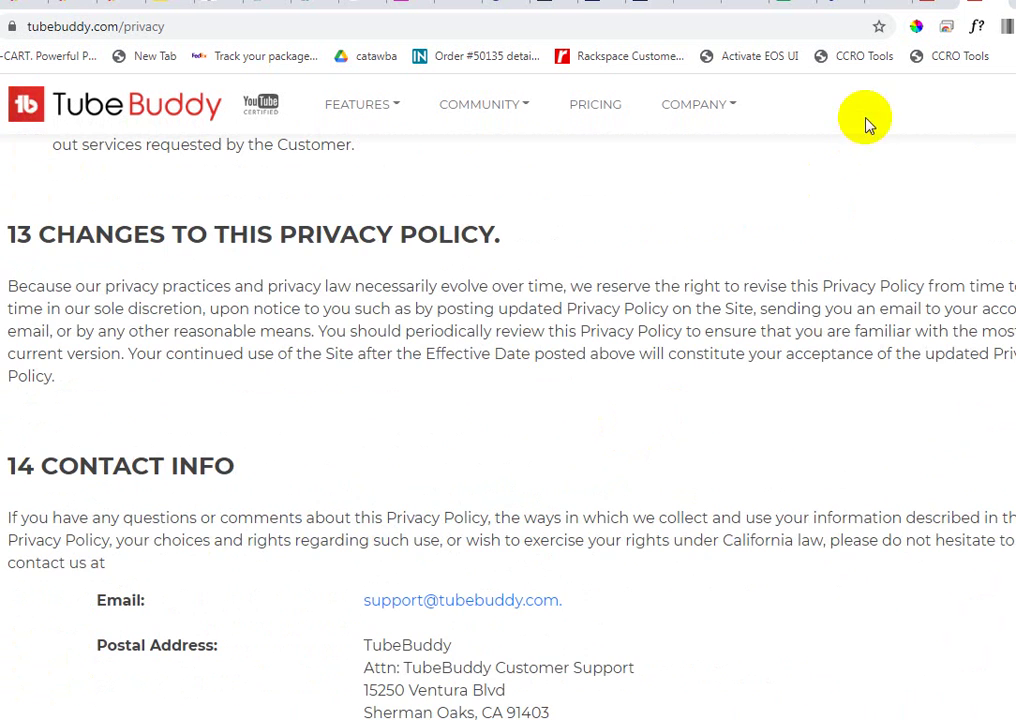
left_click(998, 10)
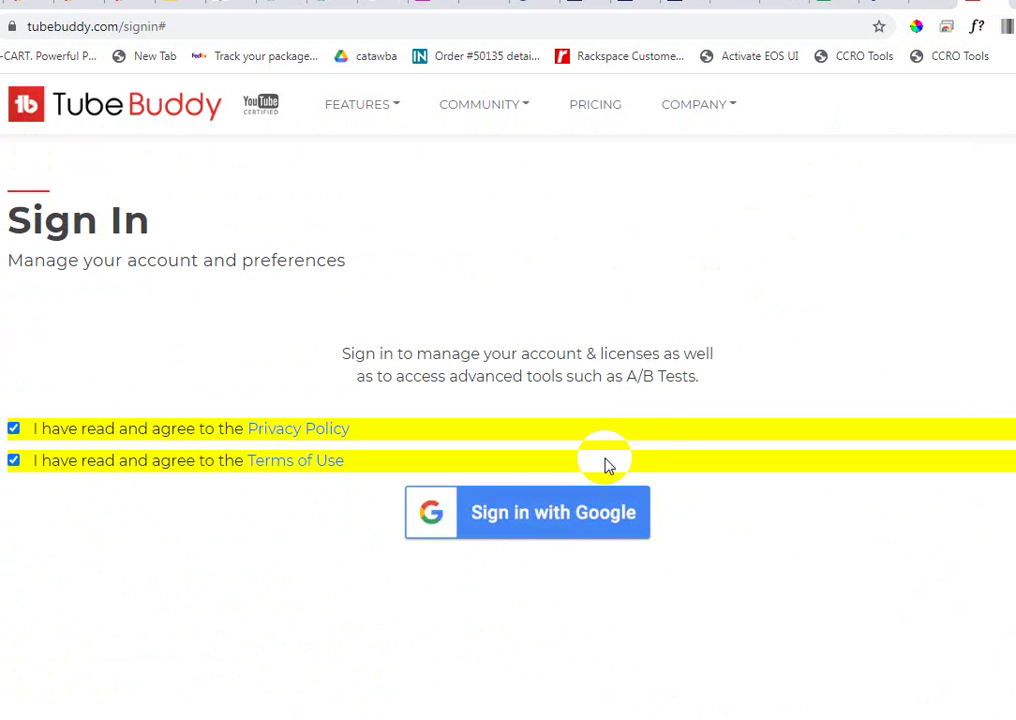
Sign in with the first listed Google account and open Canned Responses for the channel with the Starter license.
left_click(549, 508)
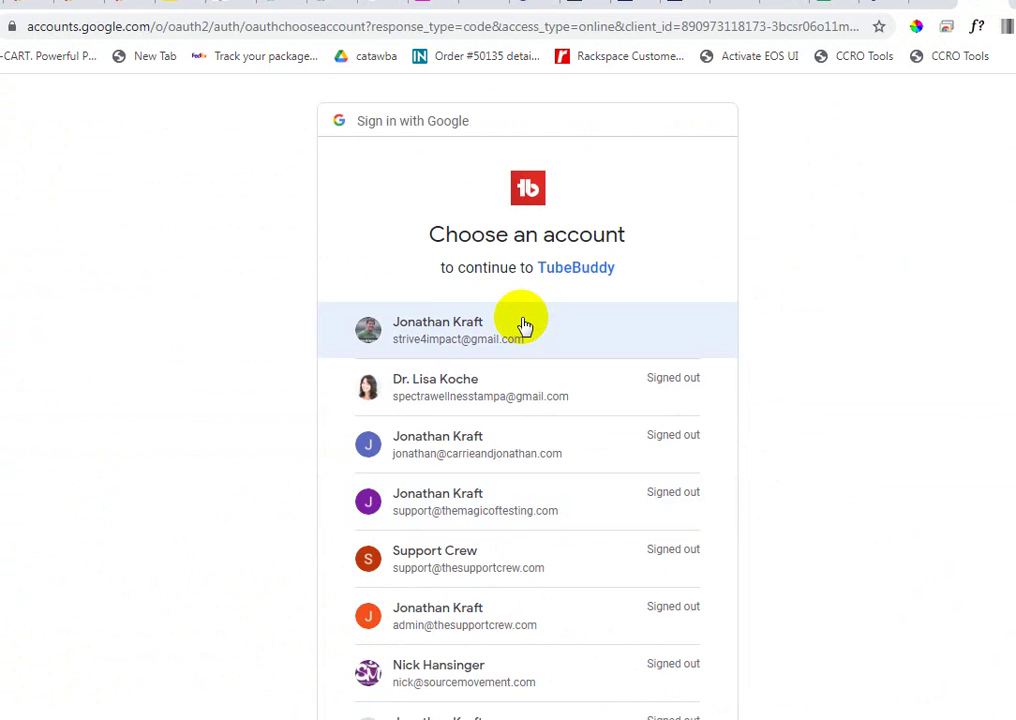
left_click(532, 324)
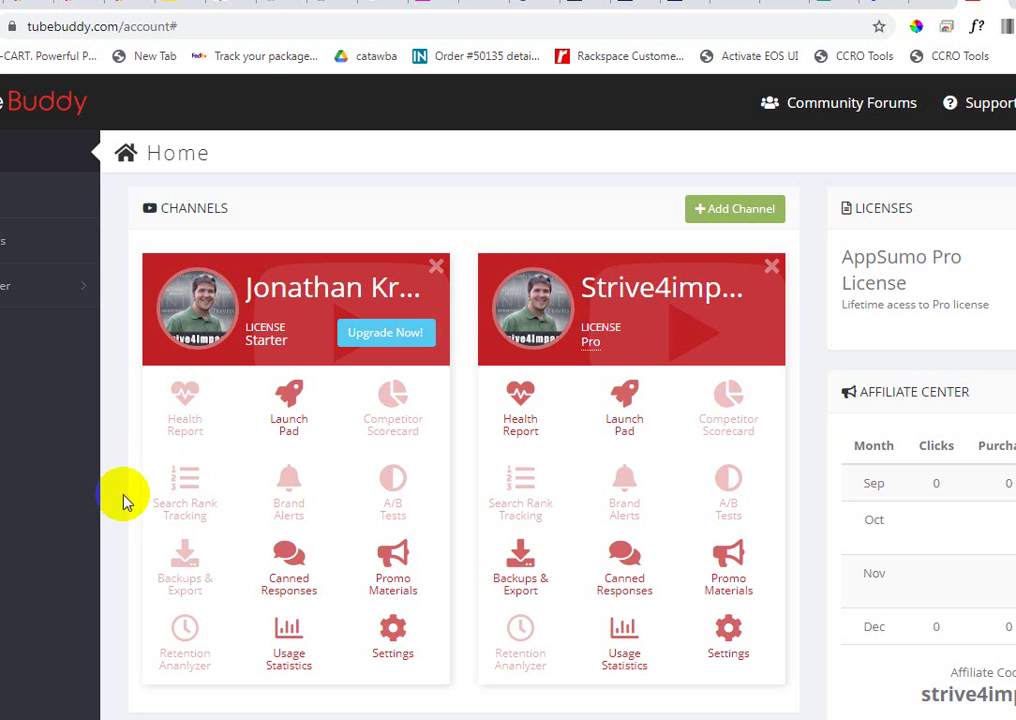
left_click(300, 566)
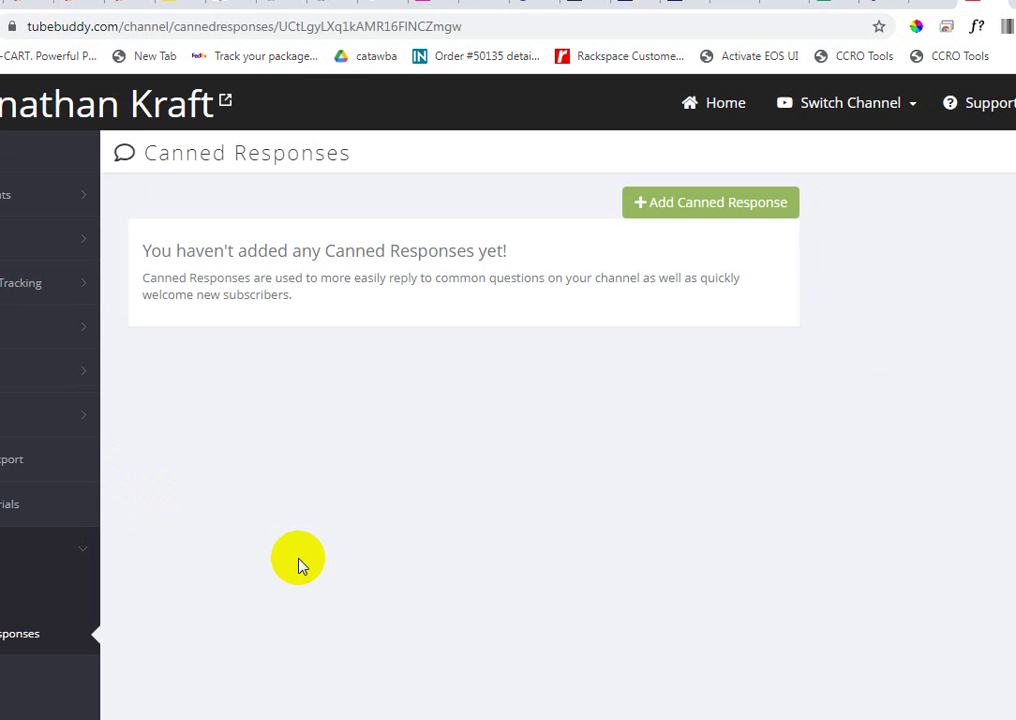
Add a canned response named "Thank you" reading "Thanks very much for watching and commenting! I'm glad this was helpful for you!".
left_click(803, 106)
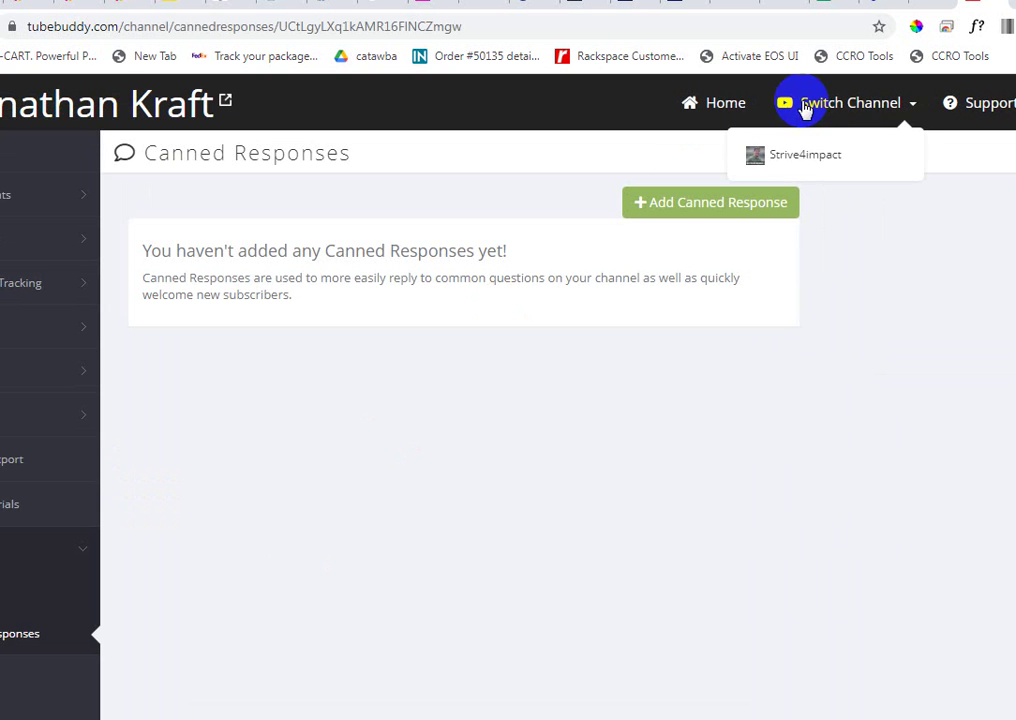
left_click(713, 204)
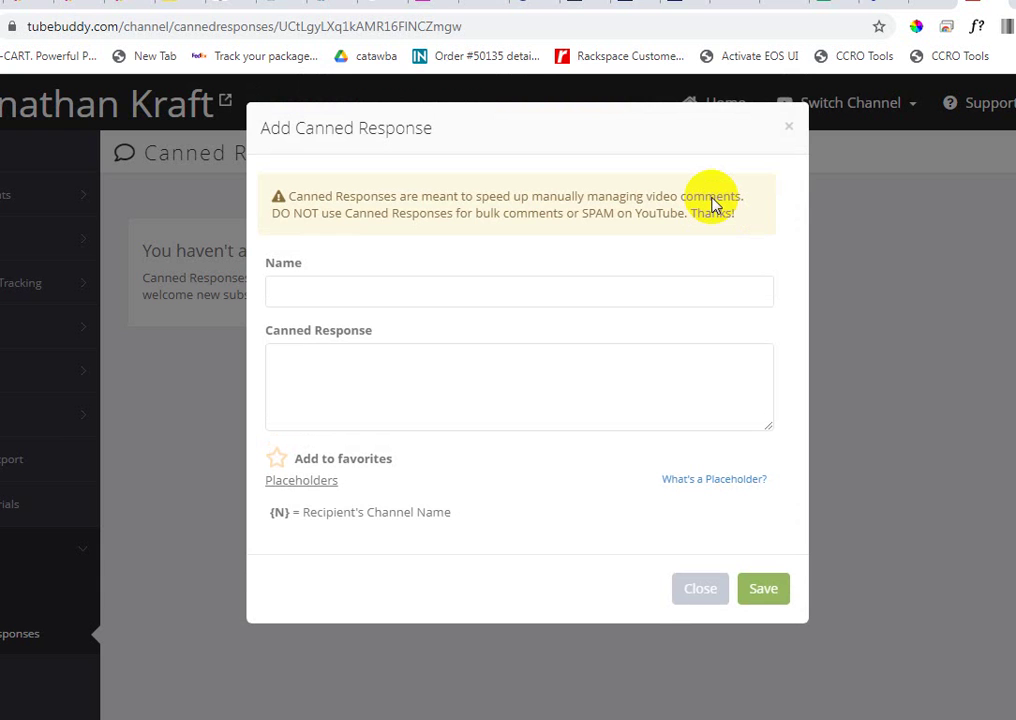
left_click(476, 298)
type("Thank you")
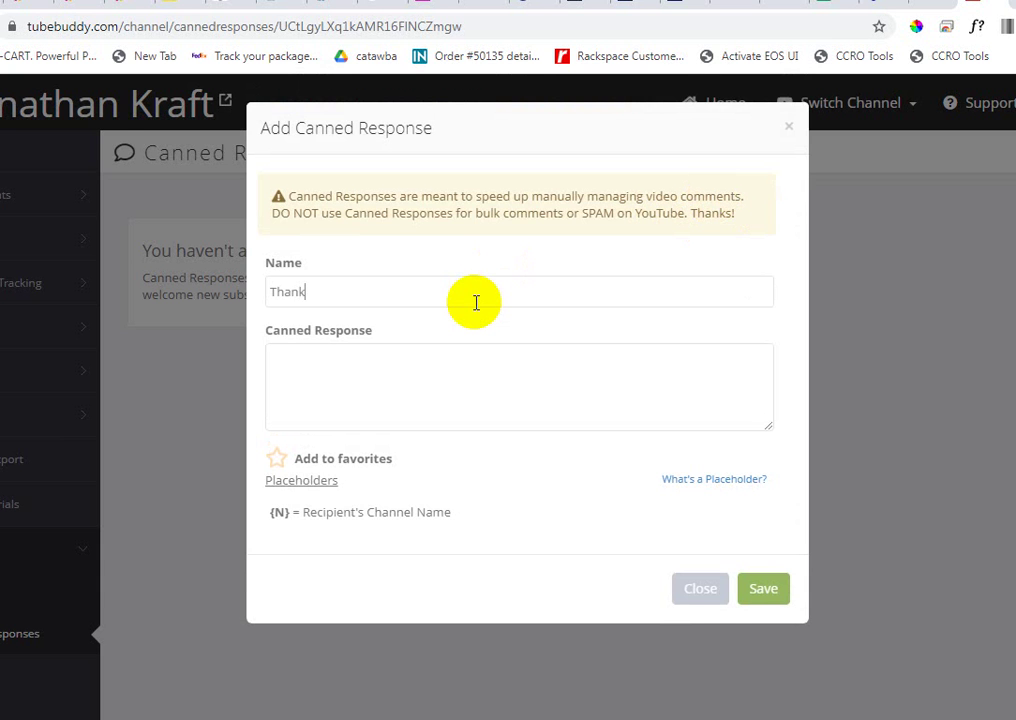
key("Tab")
type("Thanks very much for ")
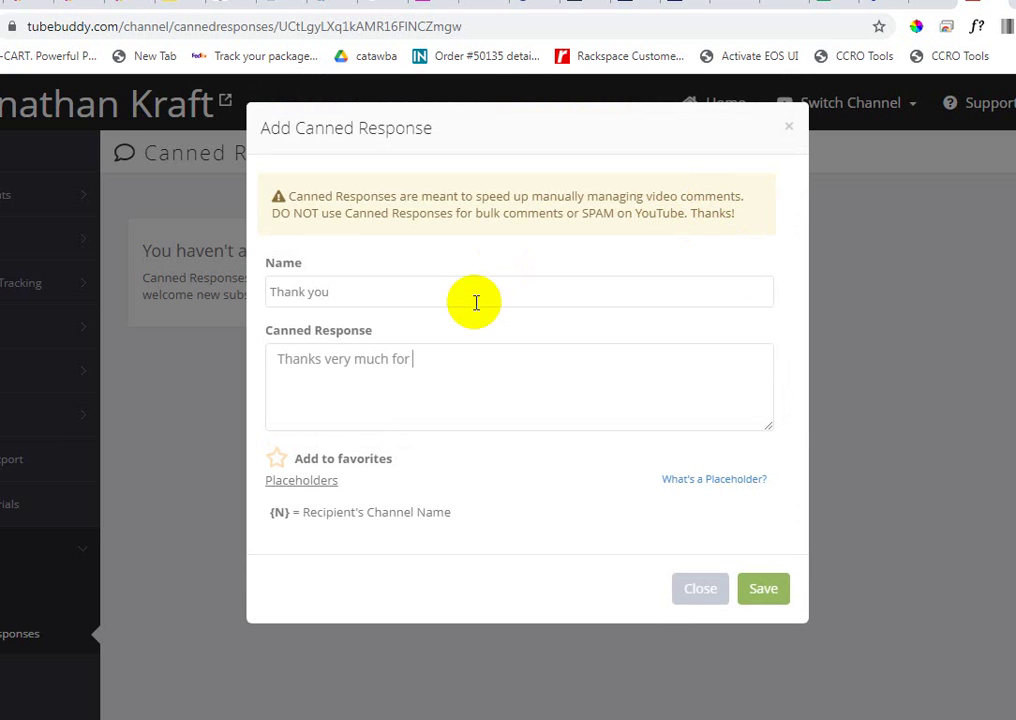
type("watching and comm")
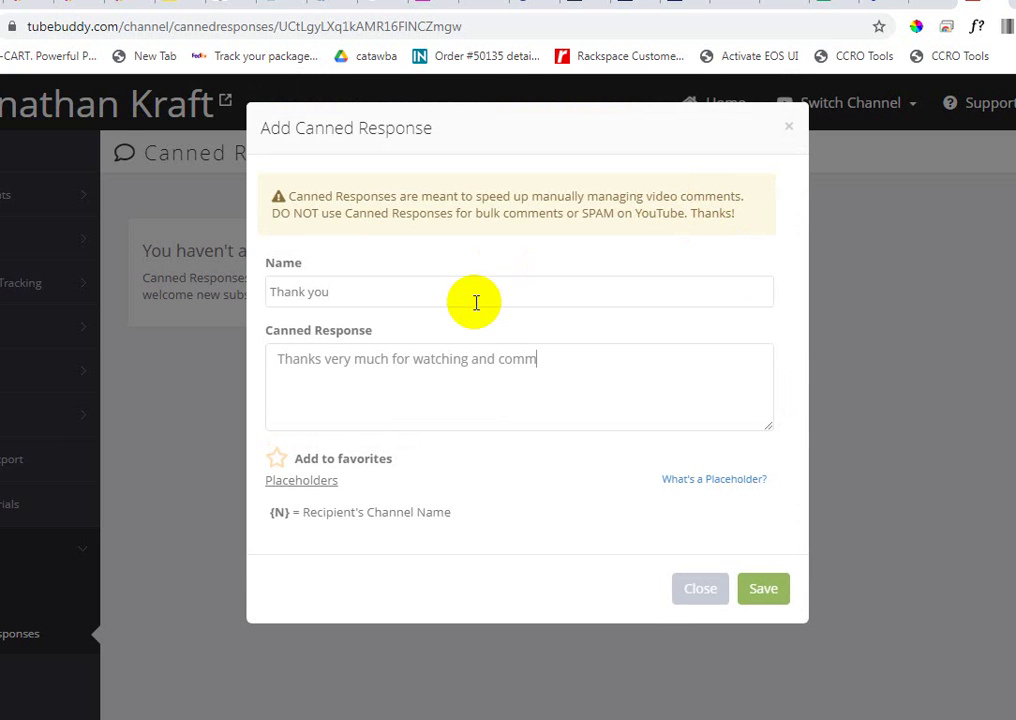
type("enting!  I'm glad this was helpful")
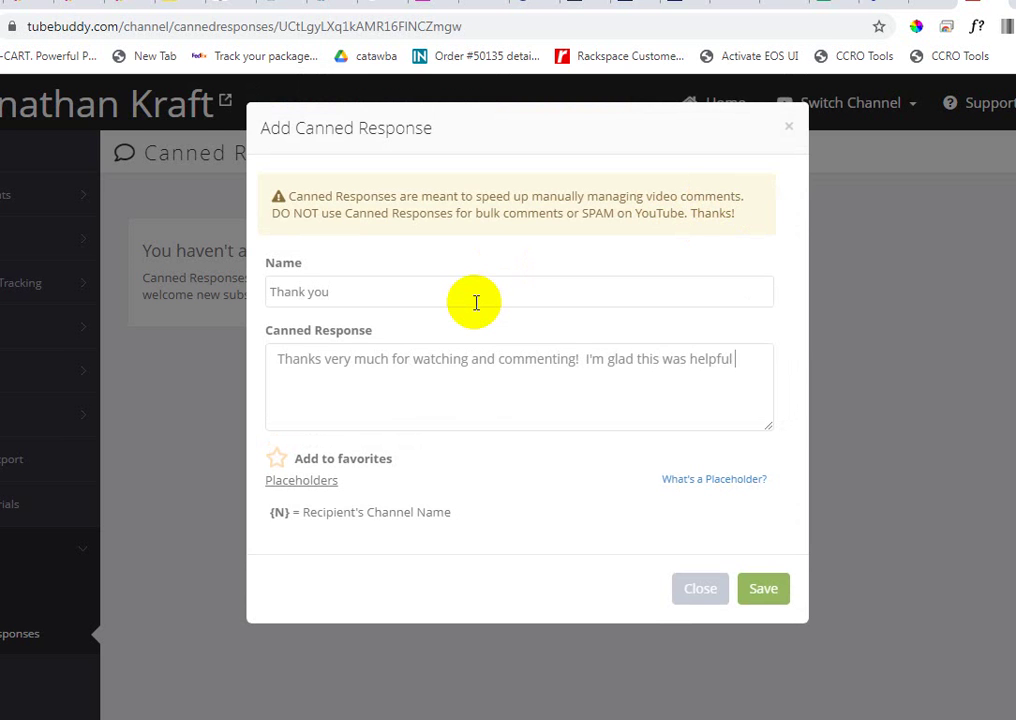
type(" for you!")
left_click(763, 589)
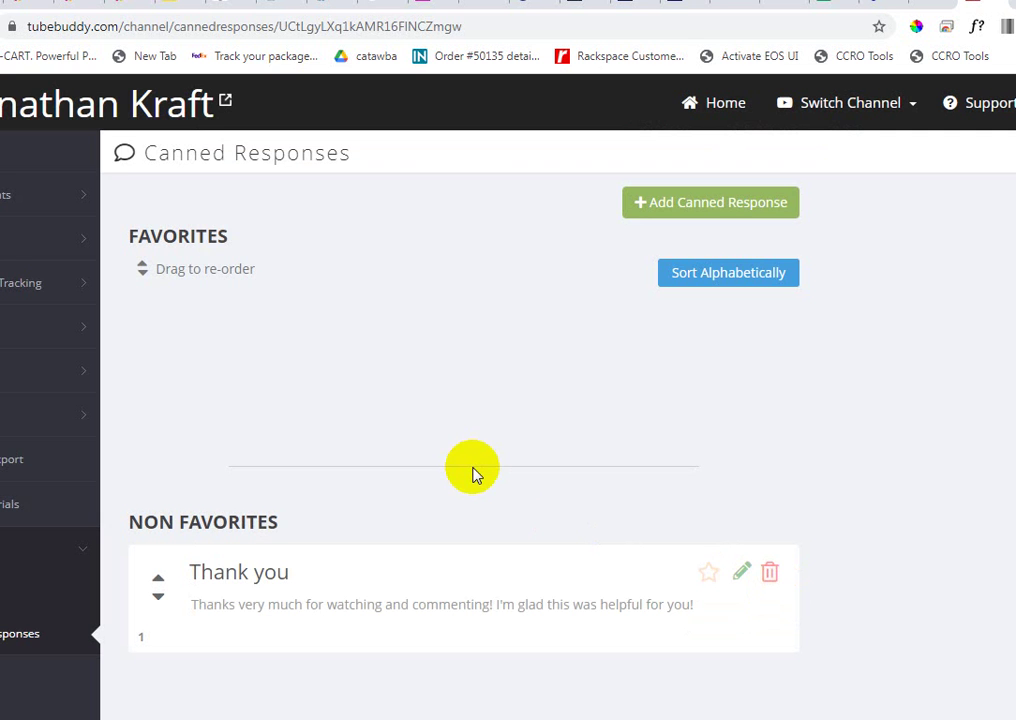
Draft a second canned response named "??" with the text "What do you mean? Tell me more.".
left_click(688, 202)
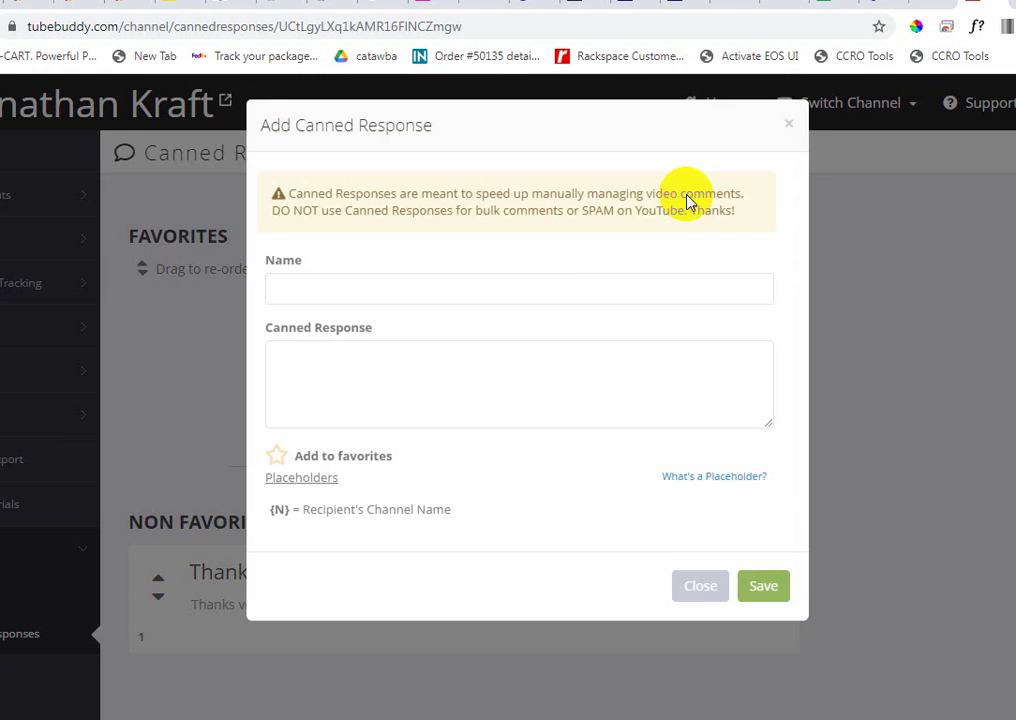
left_click(429, 288)
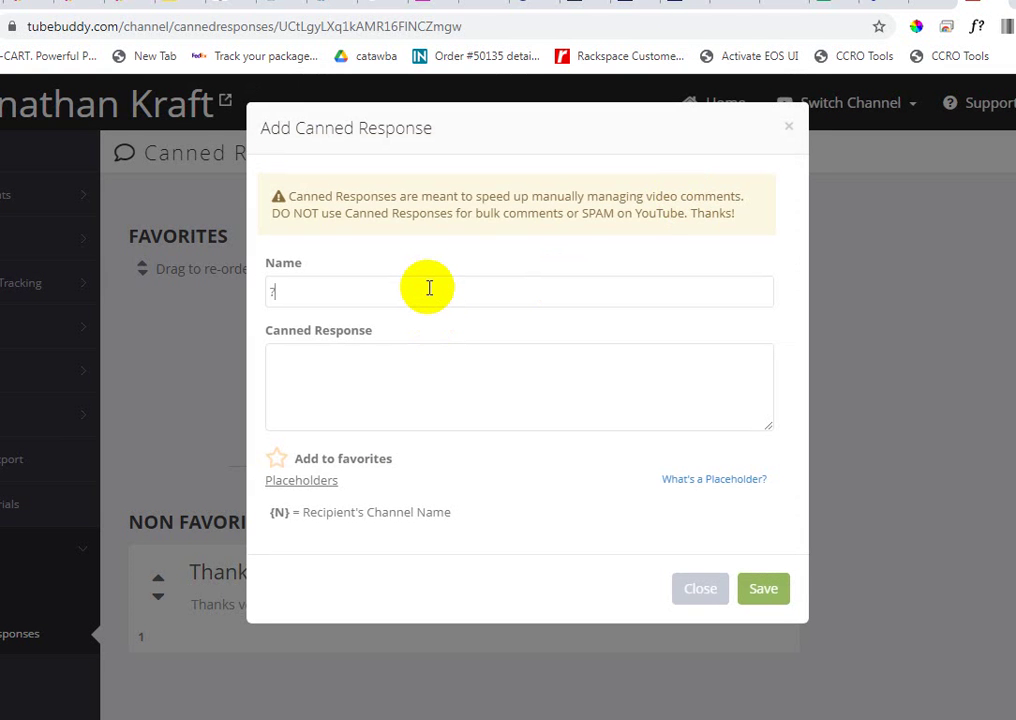
type("??")
key("Tab")
type("What do you me")
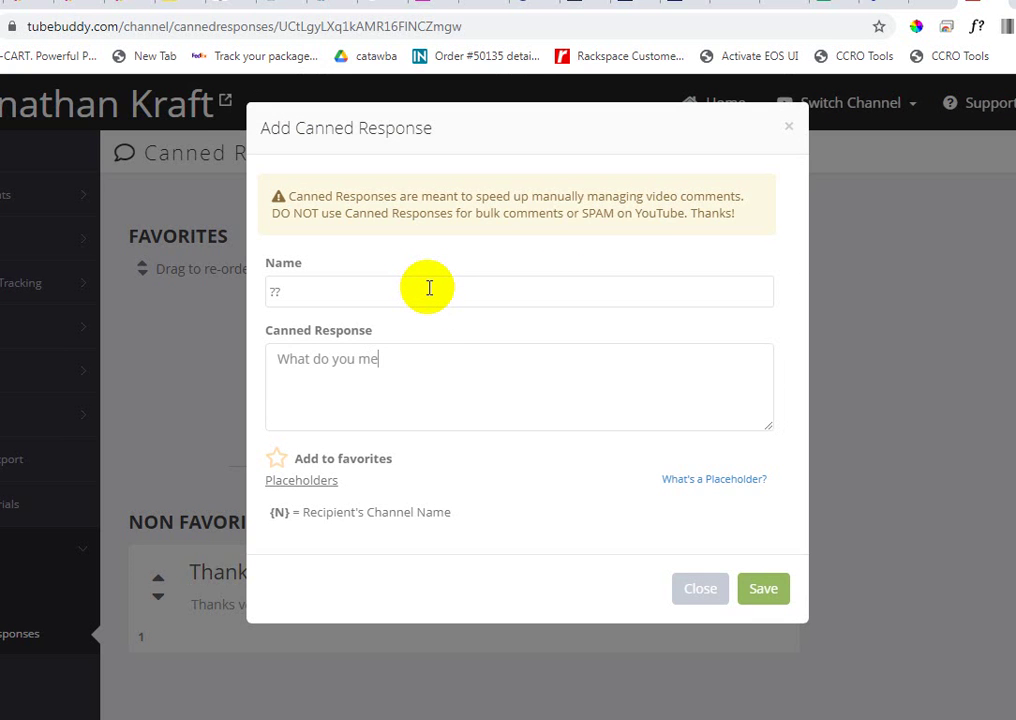
type("an?  Tell me mo")
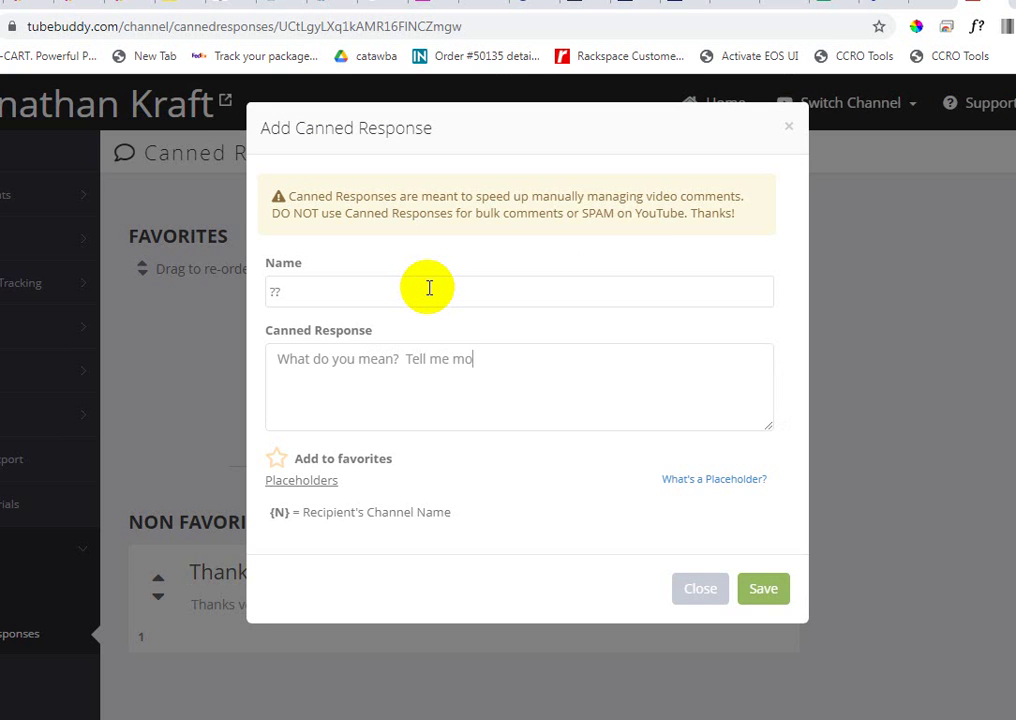
type("re.")
left_click(490, 401)
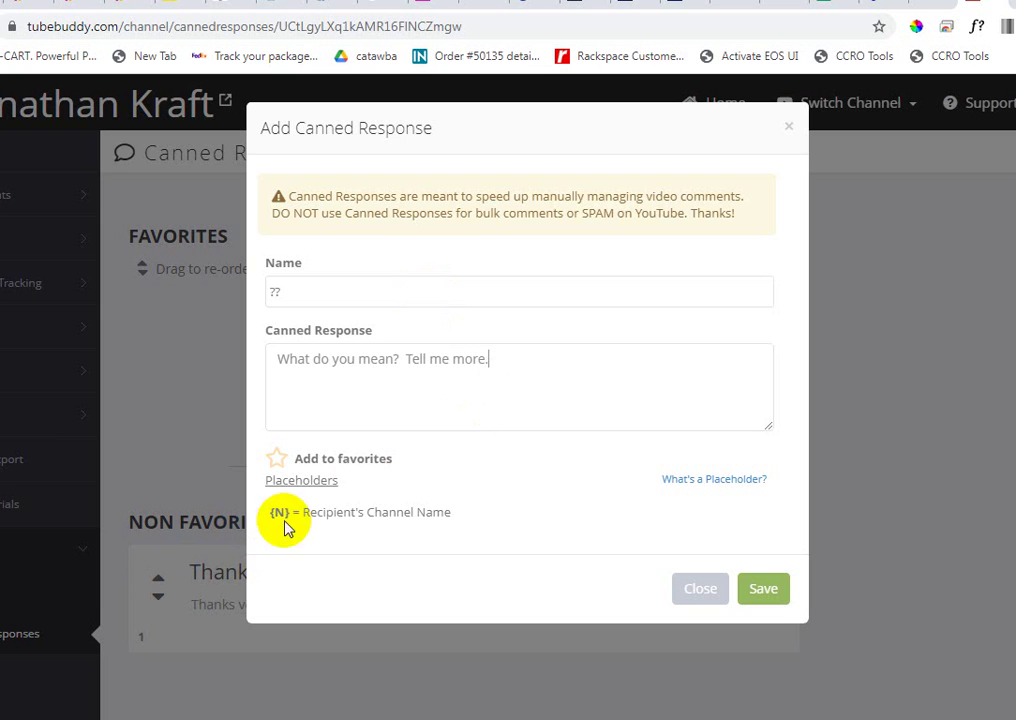
Put the placeholder "{N}," before the "??" response text, try to save the response, and close the dialog.
left_click_drag(289, 512, 292, 358)
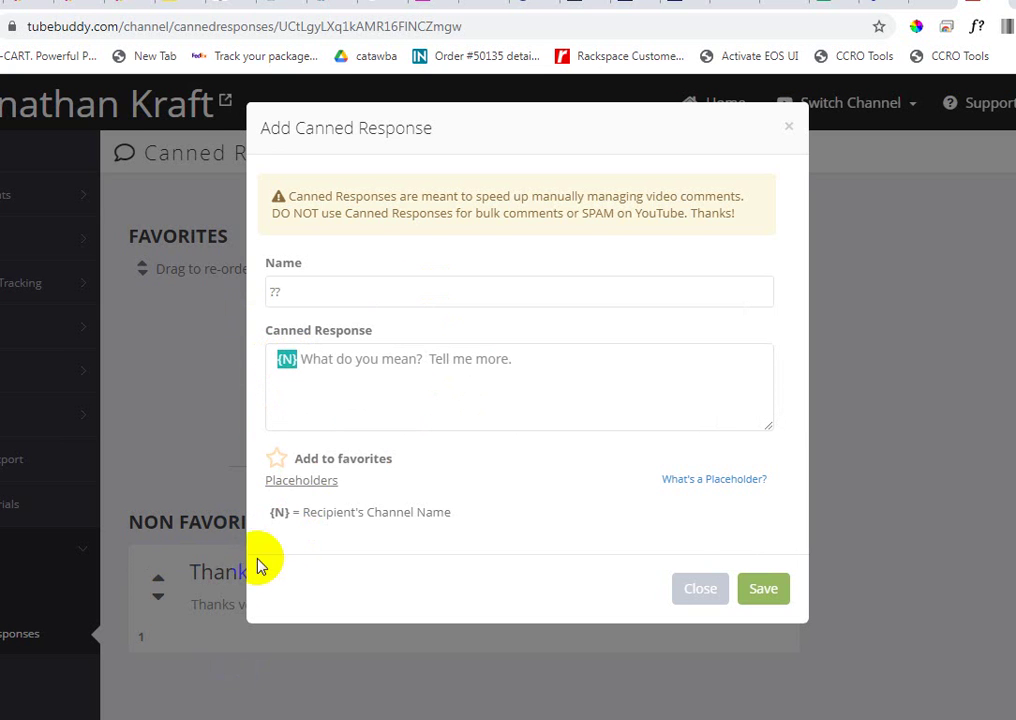
left_click(295, 362)
key("Delete")
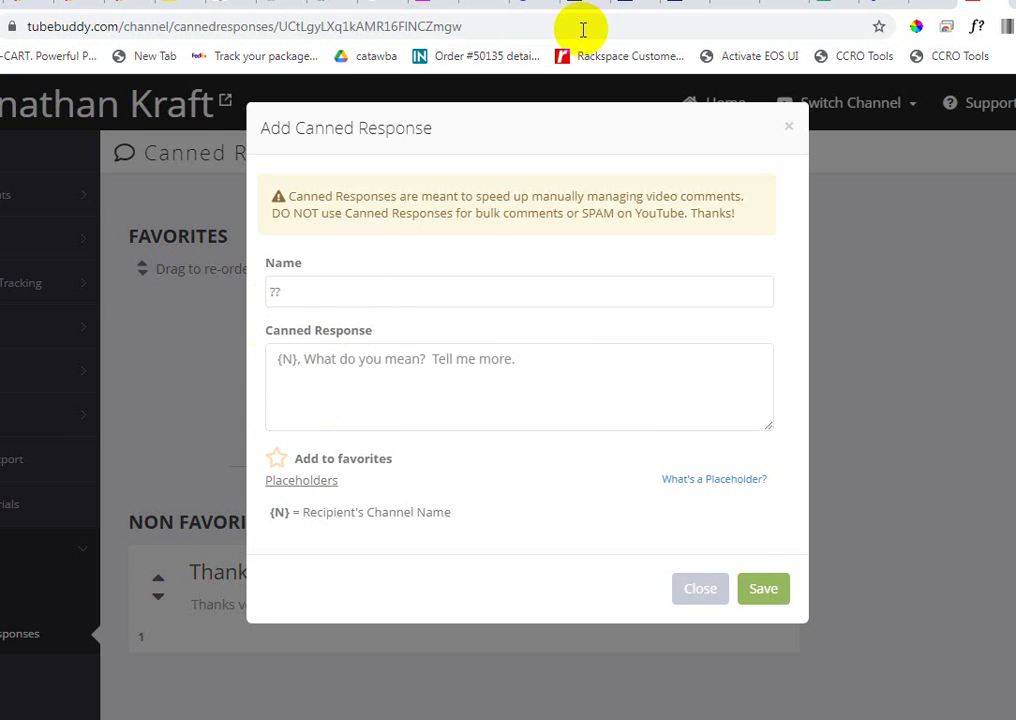
left_click(283, 363)
left_click_drag(288, 362, 296, 362)
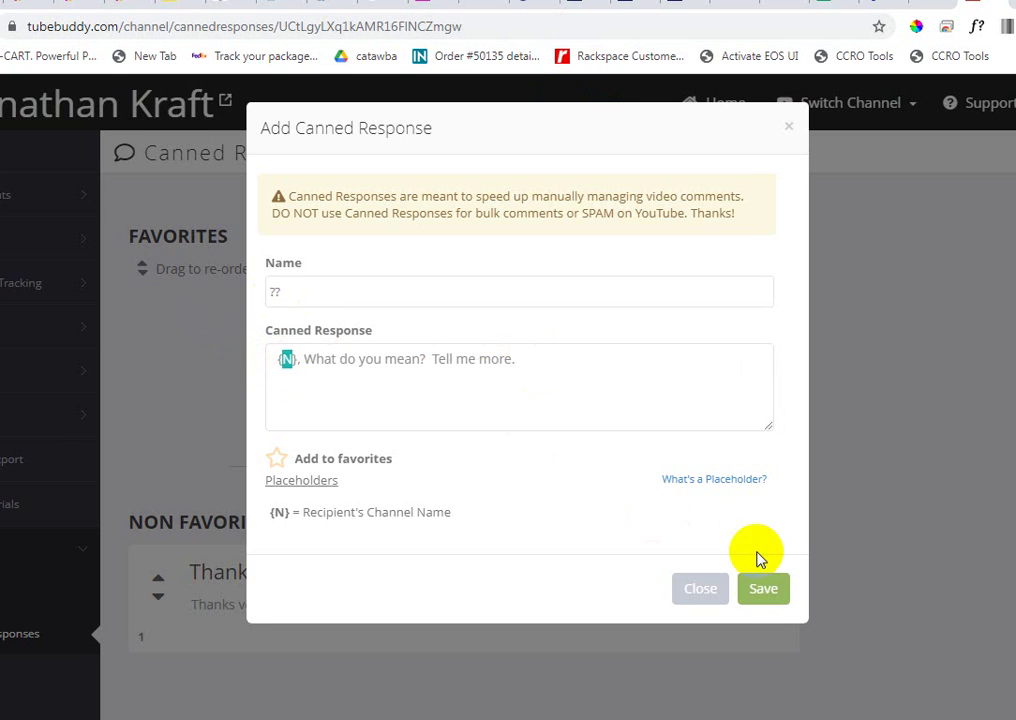
left_click(760, 589)
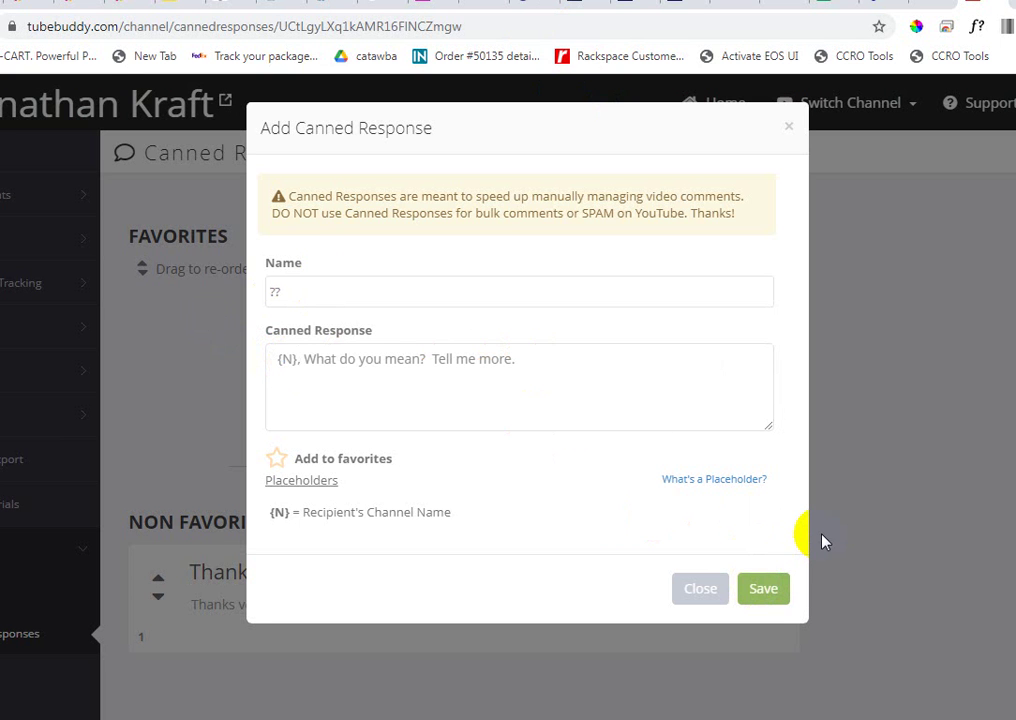
left_click(789, 127)
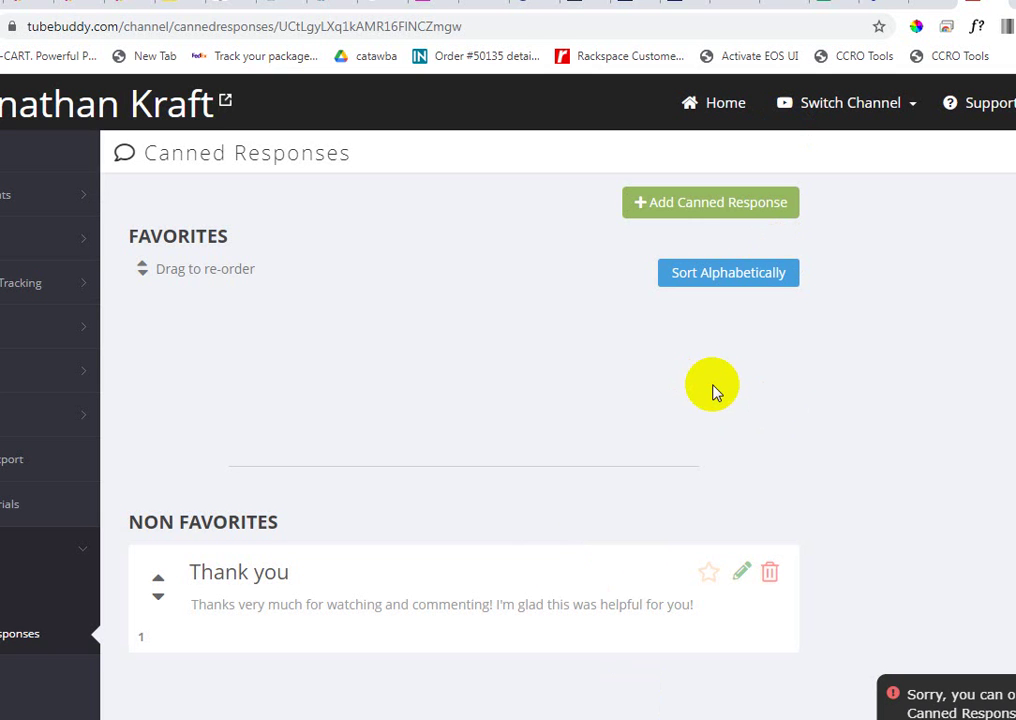
Switch the dashboard to the Strive4impact channel.
left_click(895, 104)
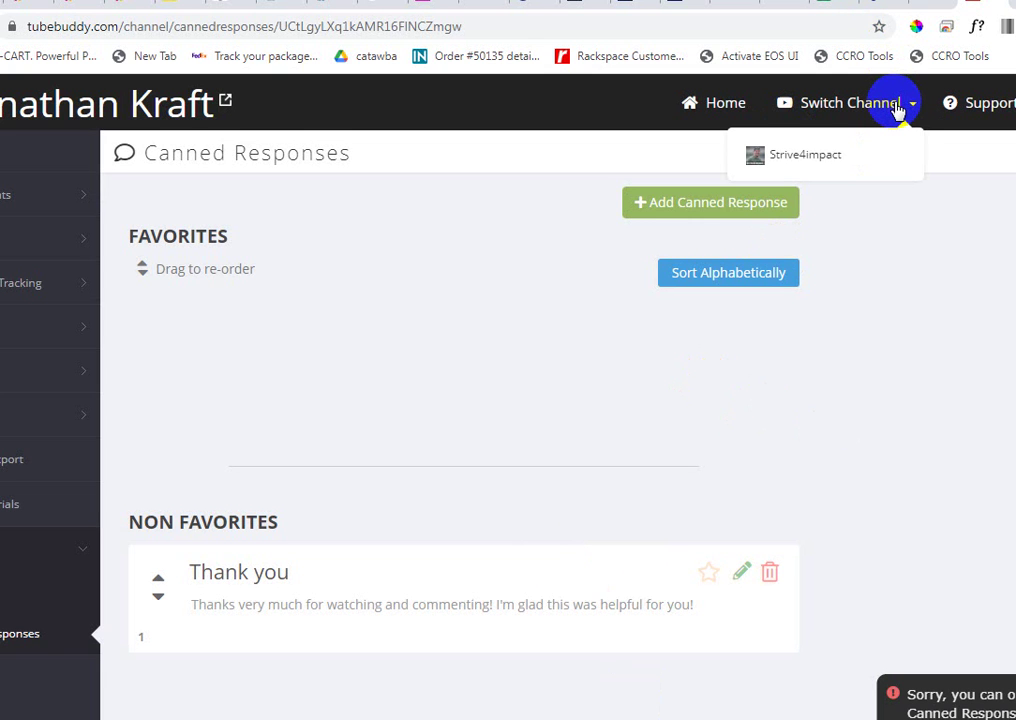
left_click(897, 108)
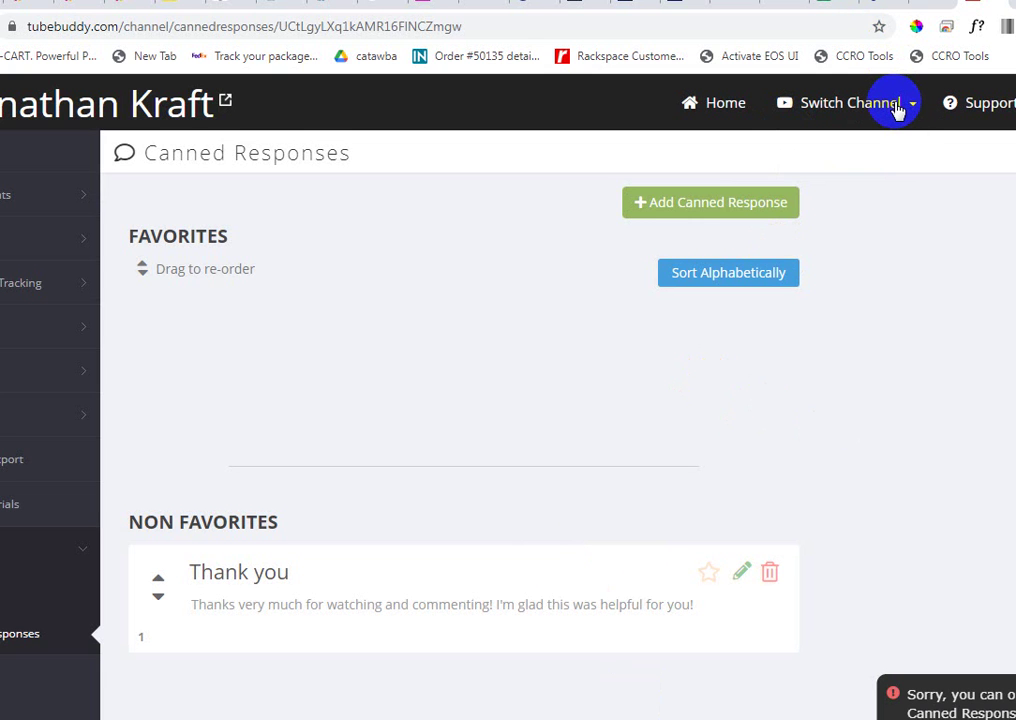
left_click(899, 108)
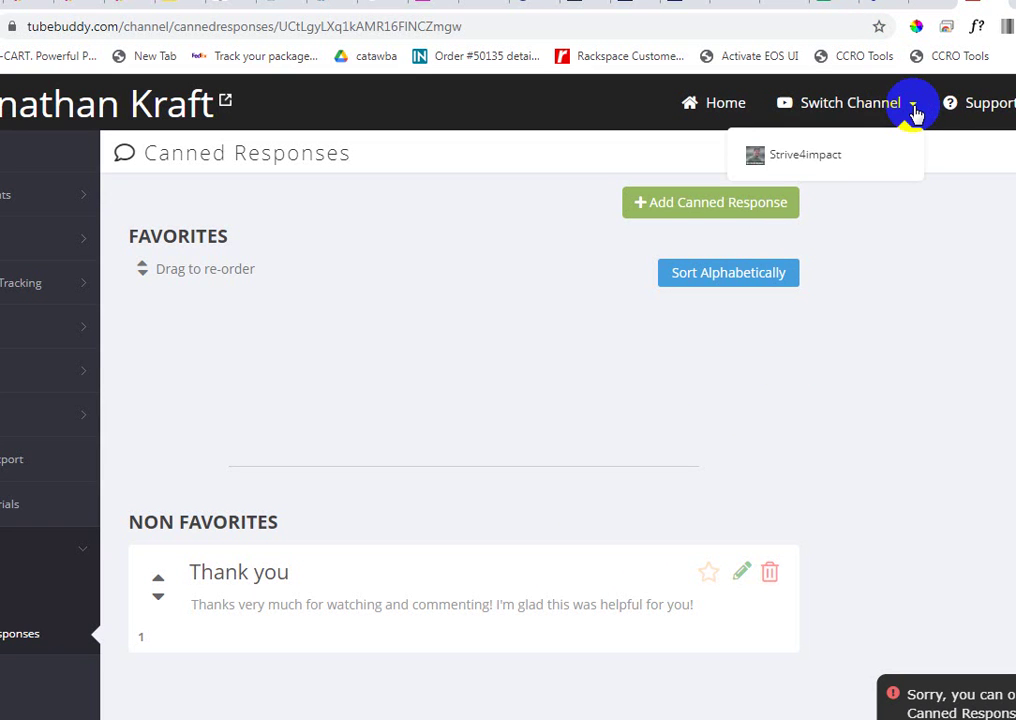
left_click(840, 150)
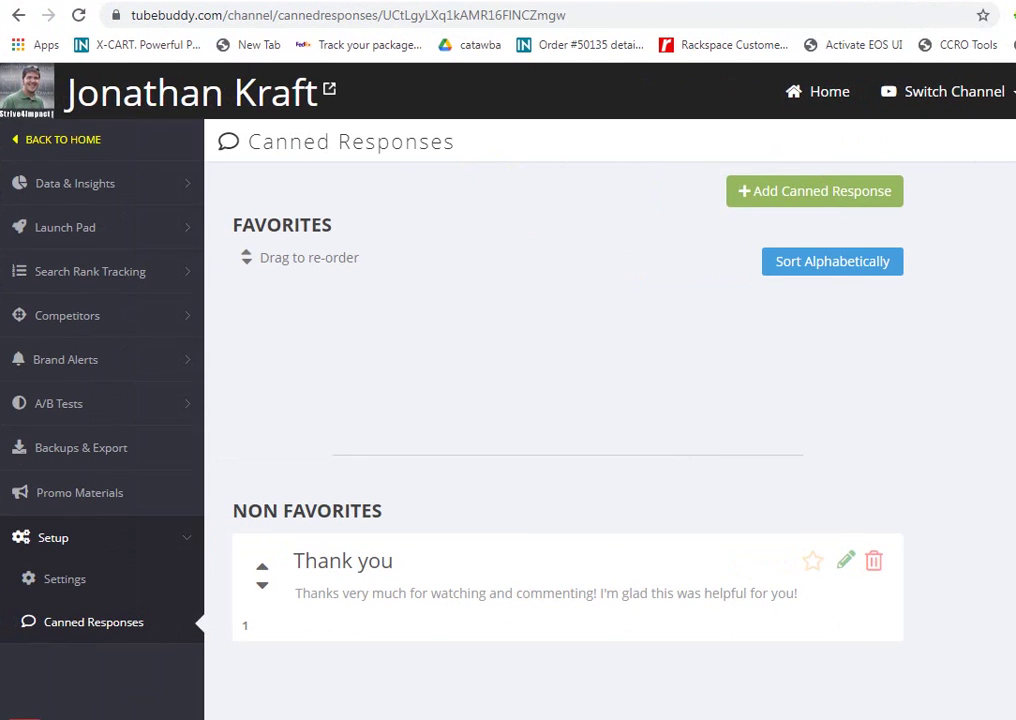
Look through the channel's Health Report, Channel Valuation, Retention Analyzer and Keywords to Track pages.
left_click(100, 187)
left_click(88, 224)
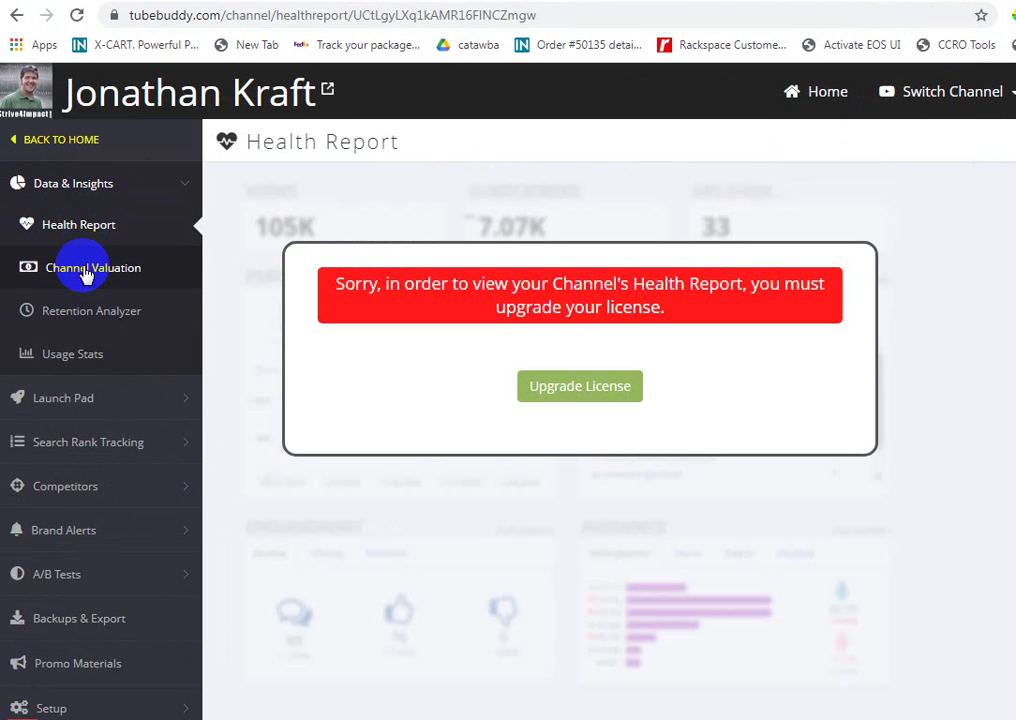
left_click(84, 268)
left_click(84, 312)
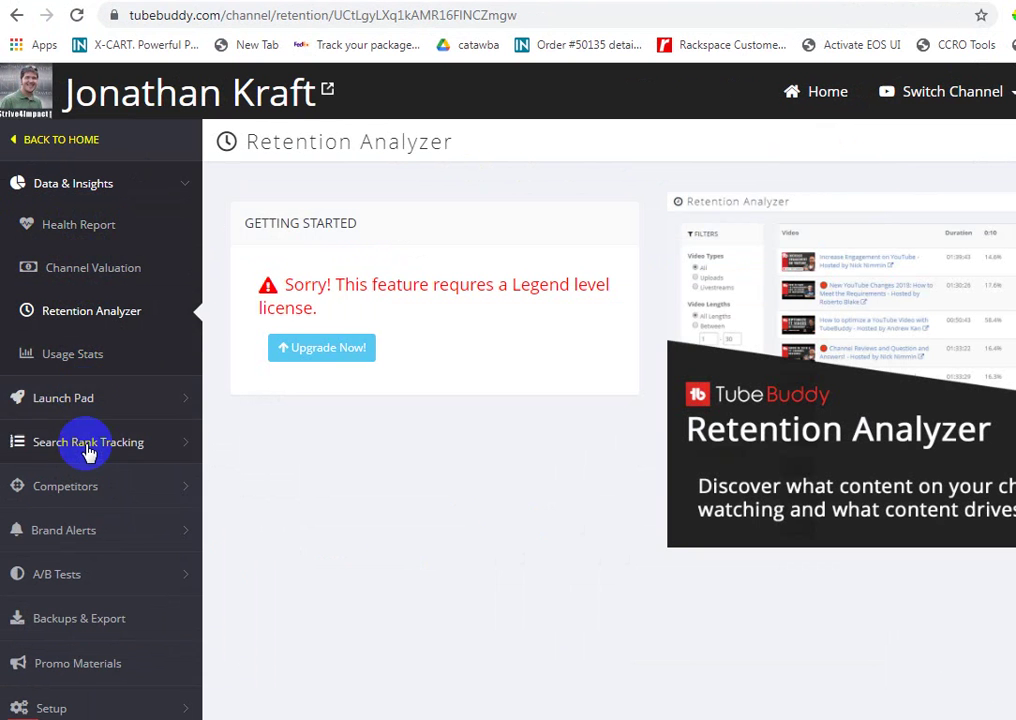
left_click(86, 447)
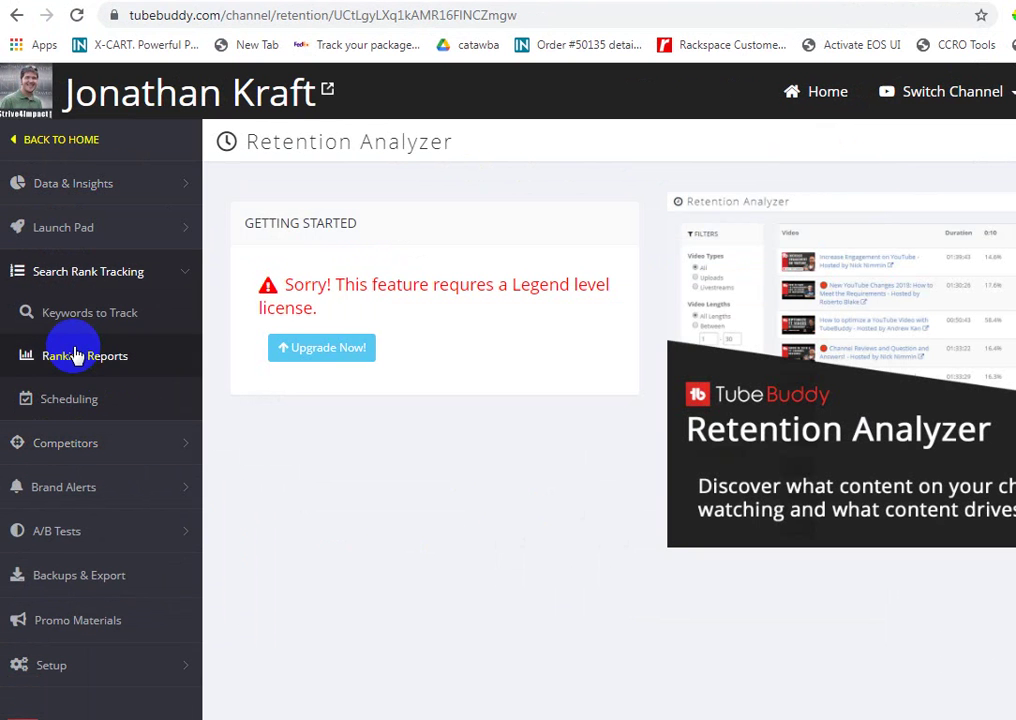
left_click(99, 315)
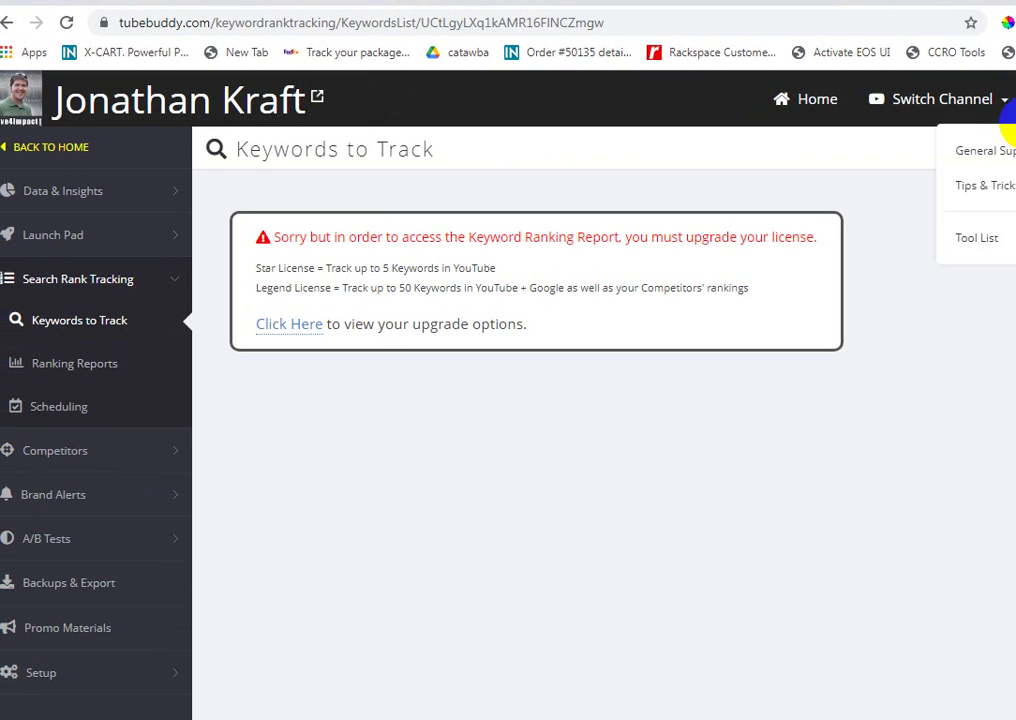
Open TubeBuddy's Tips & Tricks Videos from the support options.
mouse_move(1010, 100)
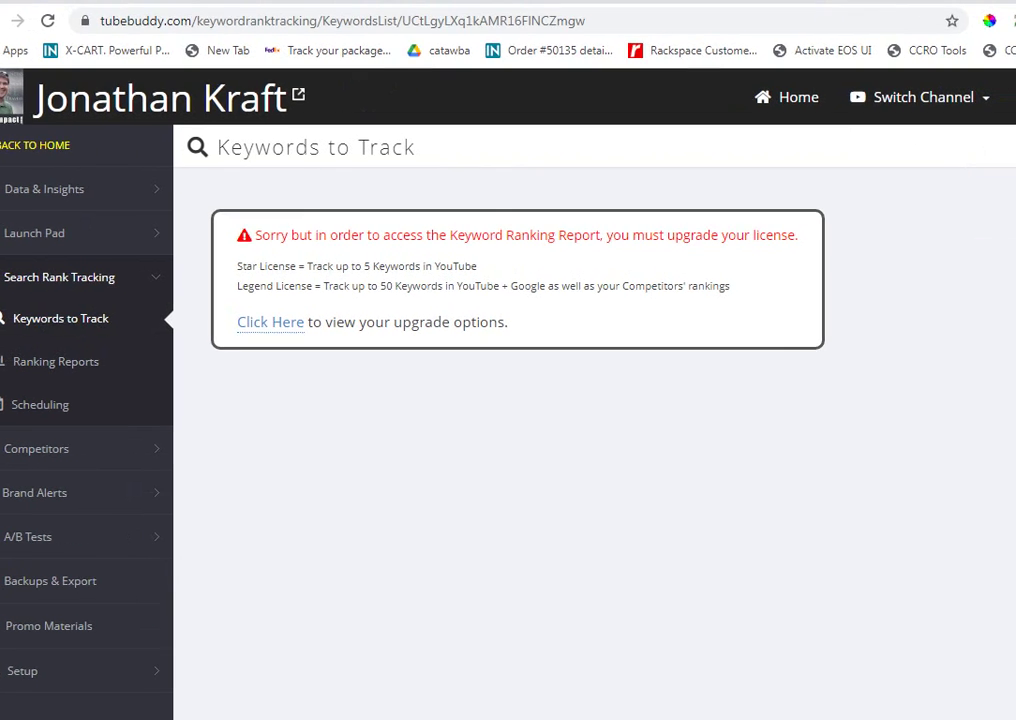
left_click(930, 112)
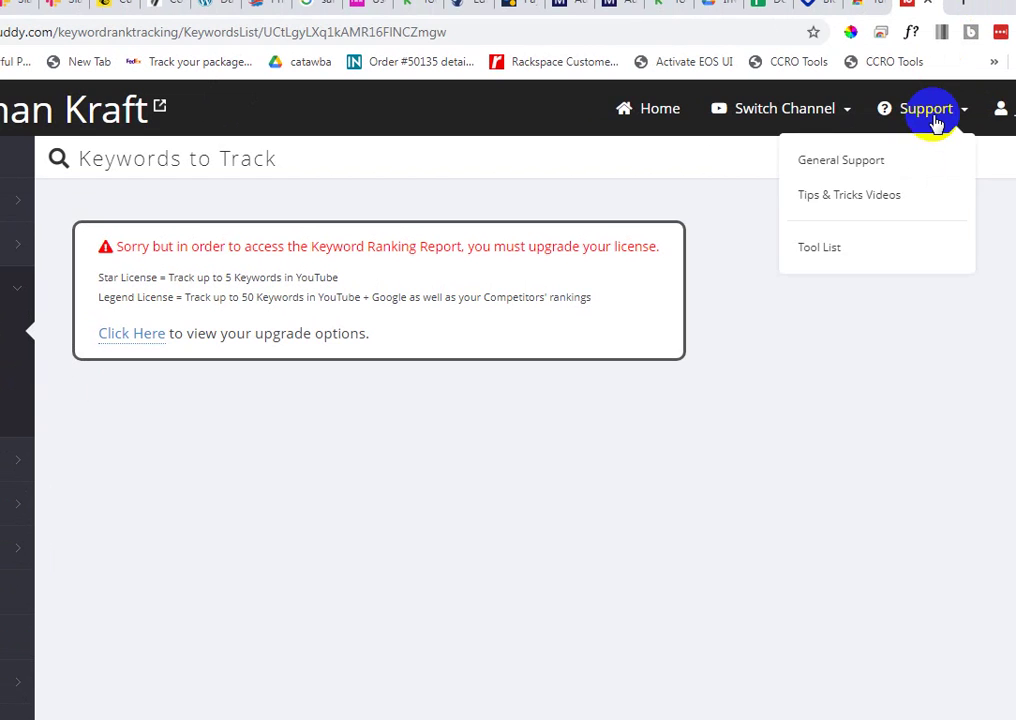
left_click(885, 203)
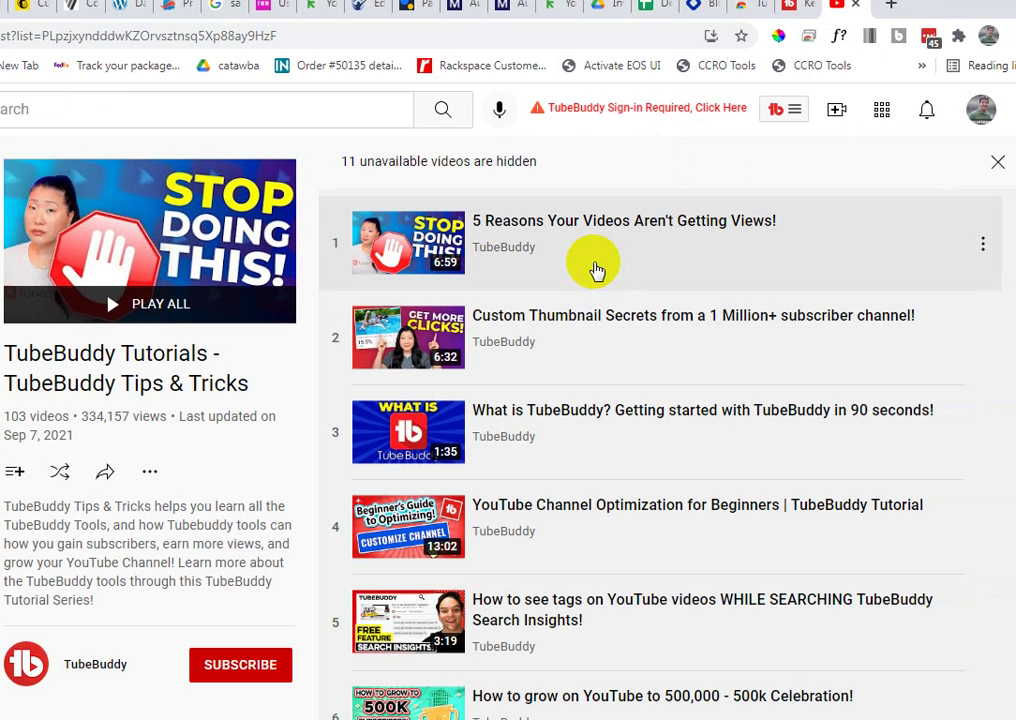
Browse the TubeBuddy Tutorials playlist for videos on its tools, and return to the start of the list.
scroll(596, 268, "down", 1)
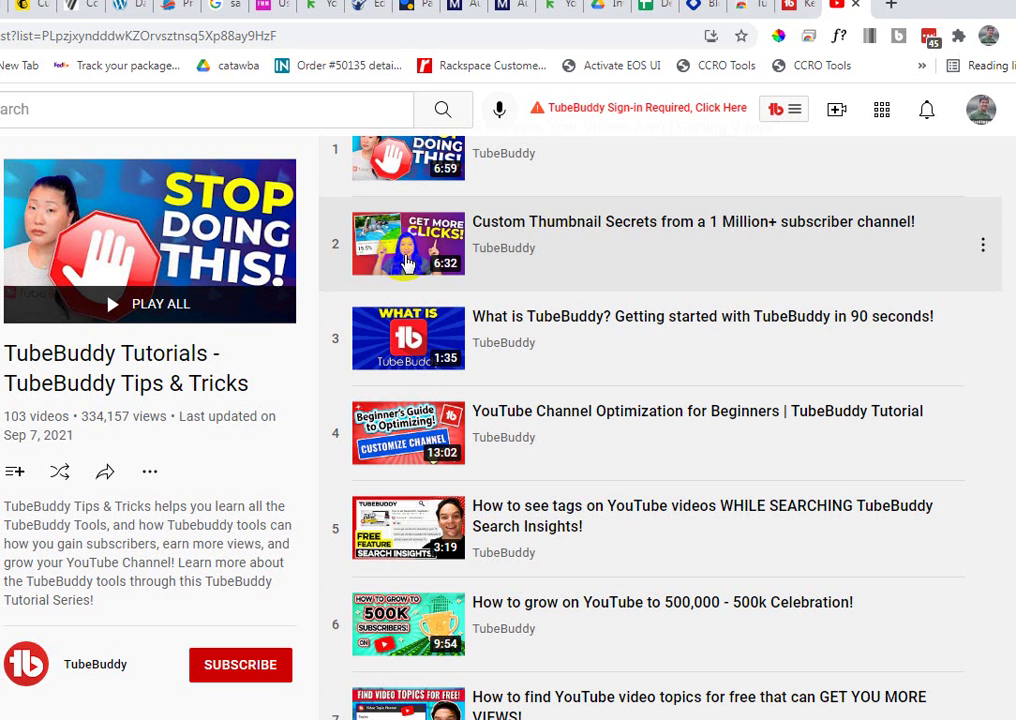
left_click(611, 369)
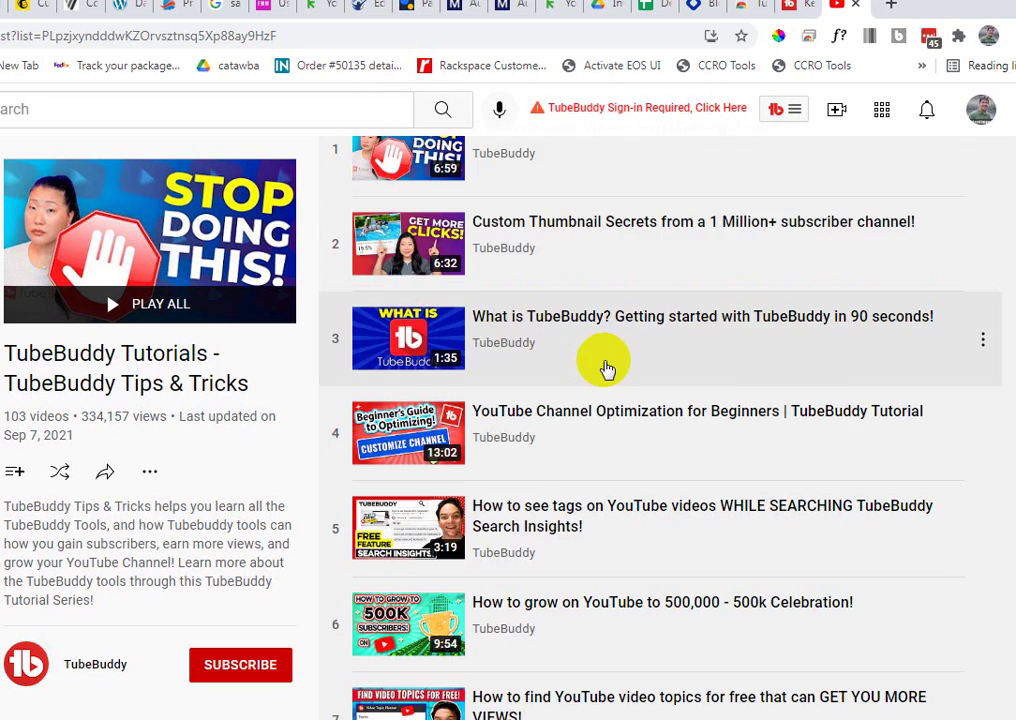
scroll(608, 369, "down", 10)
scroll(607, 369, "down", 1)
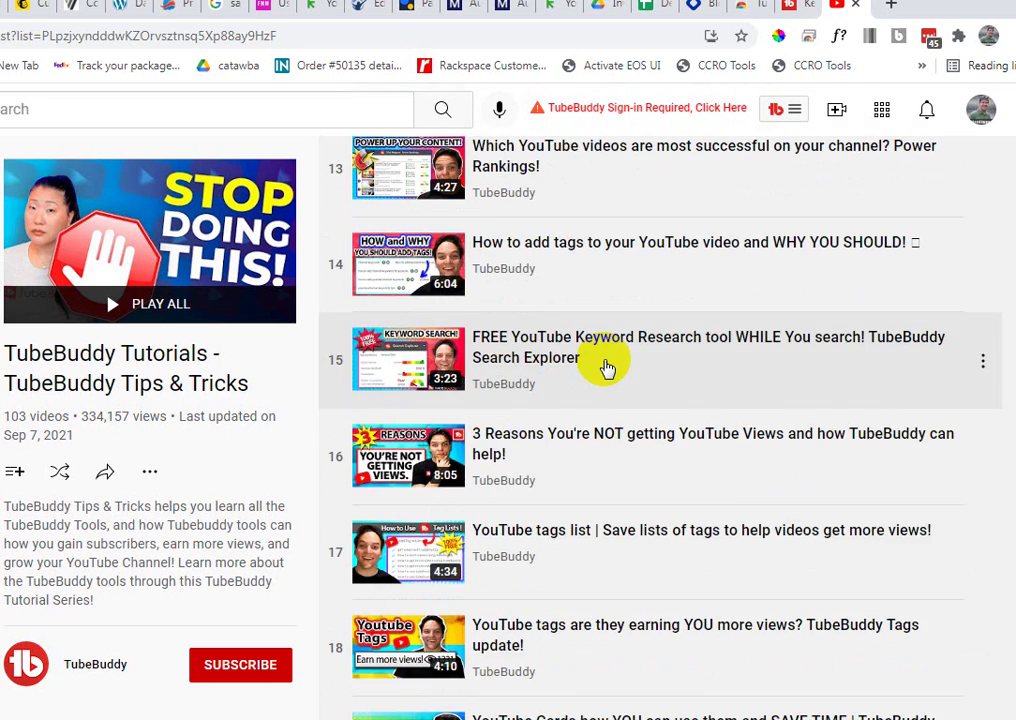
scroll(608, 369, "down", 8)
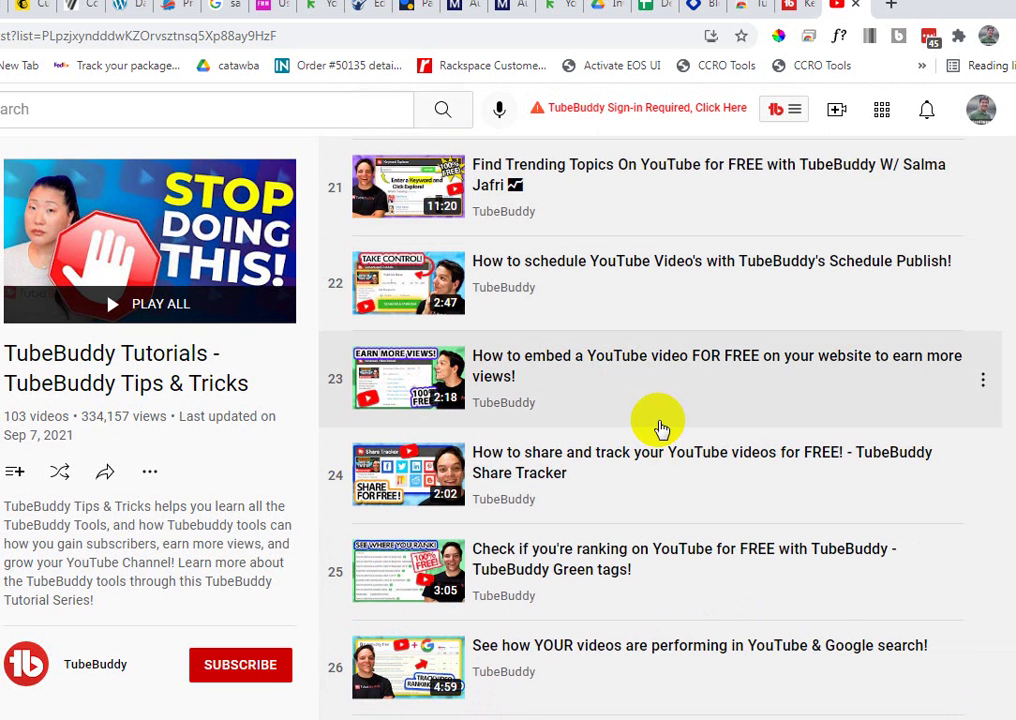
scroll(670, 484, "up", 2)
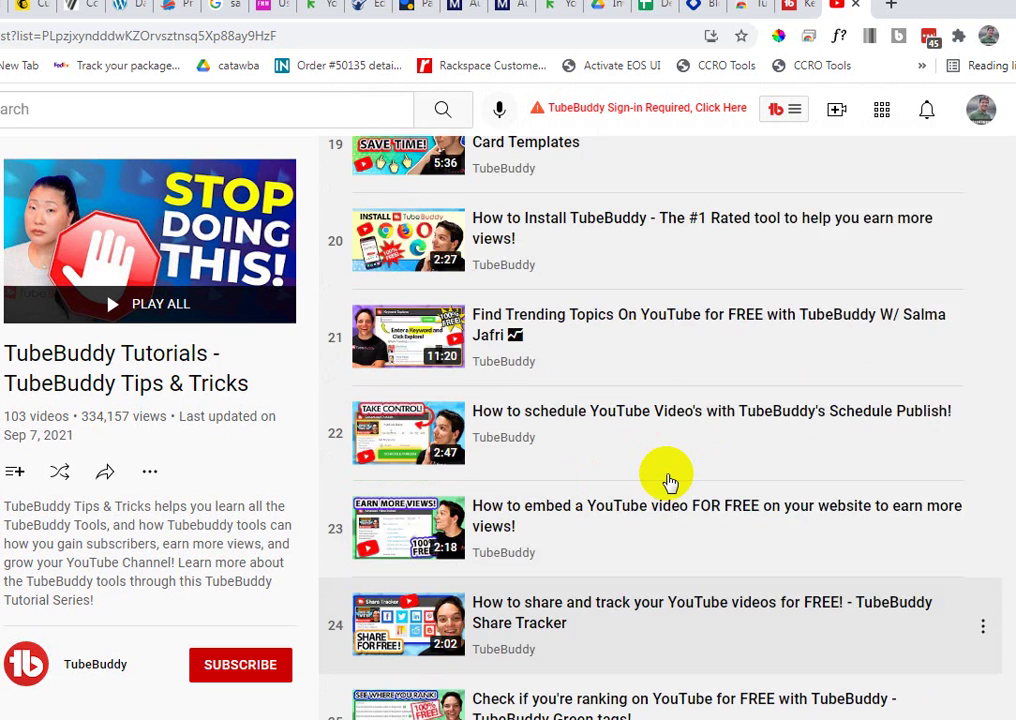
scroll(670, 484, "down", 2)
scroll(670, 484, "down", 3)
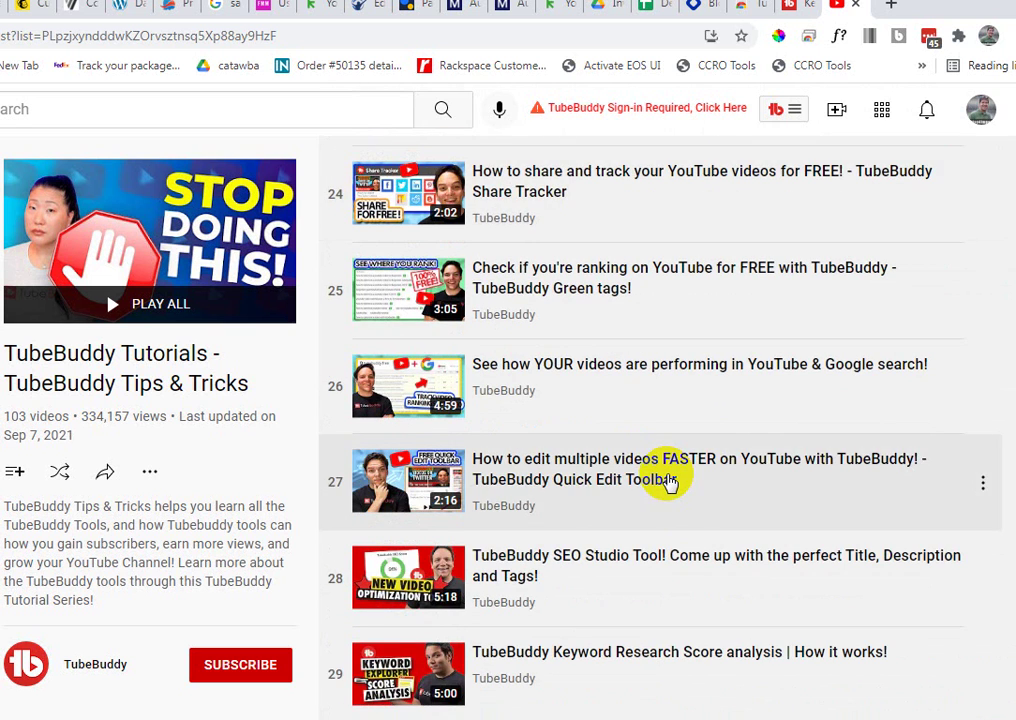
scroll(670, 484, "up", 20)
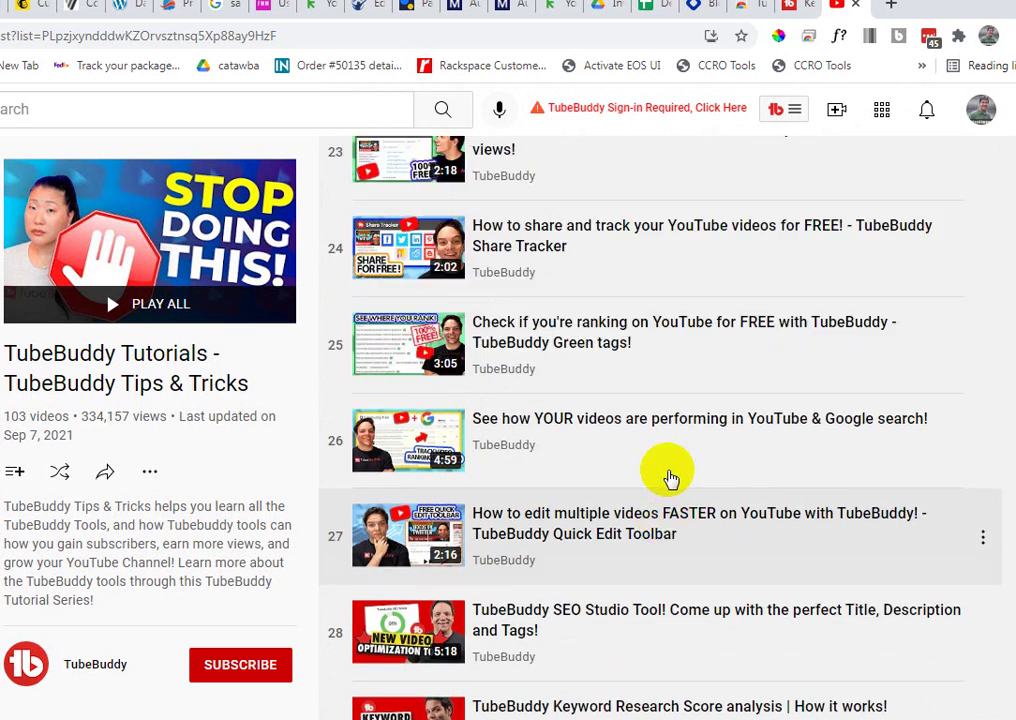
scroll(670, 478, "up", 2)
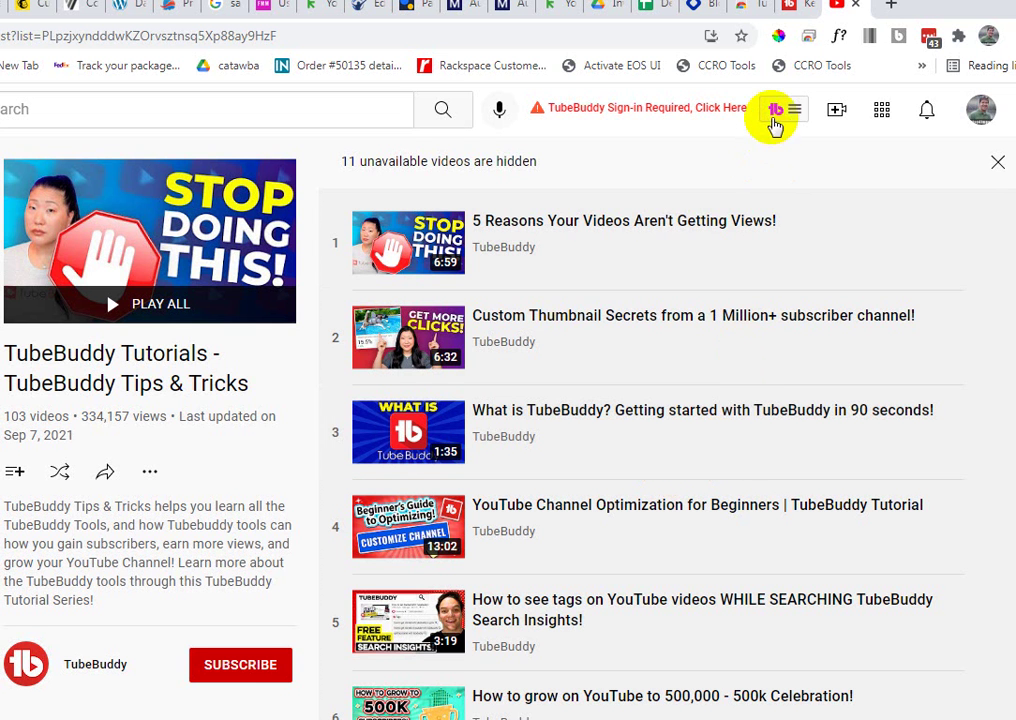
View the TubeBuddy extension panel on YouTube, and show the Support options back on the TubeBuddy dashboard.
left_click(781, 110)
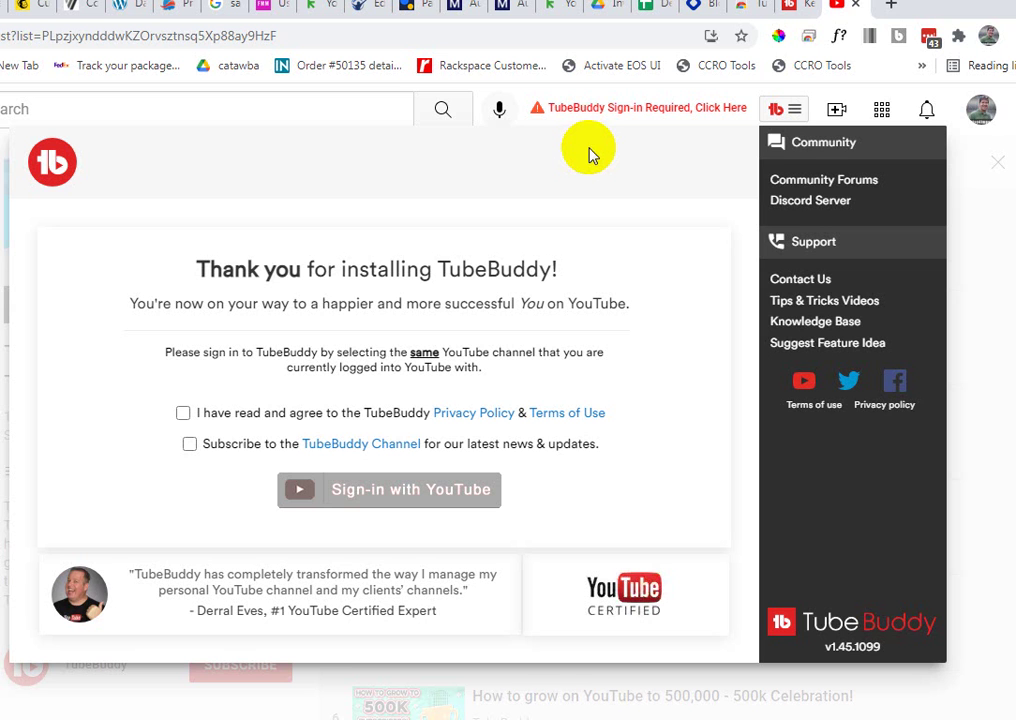
left_click(789, 8)
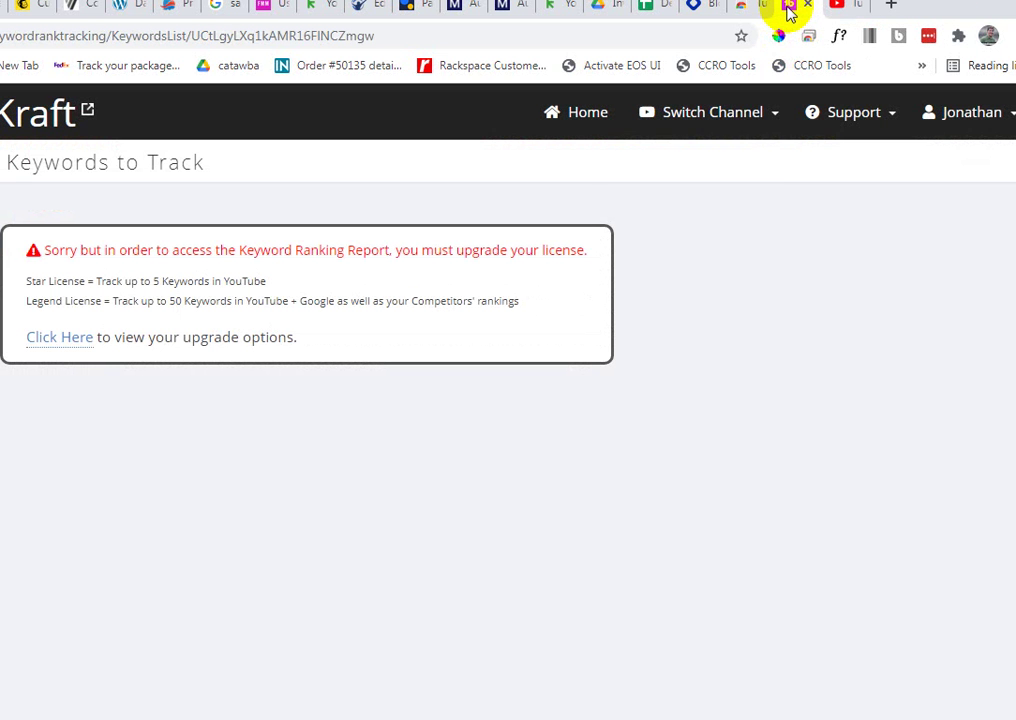
left_click(772, 115)
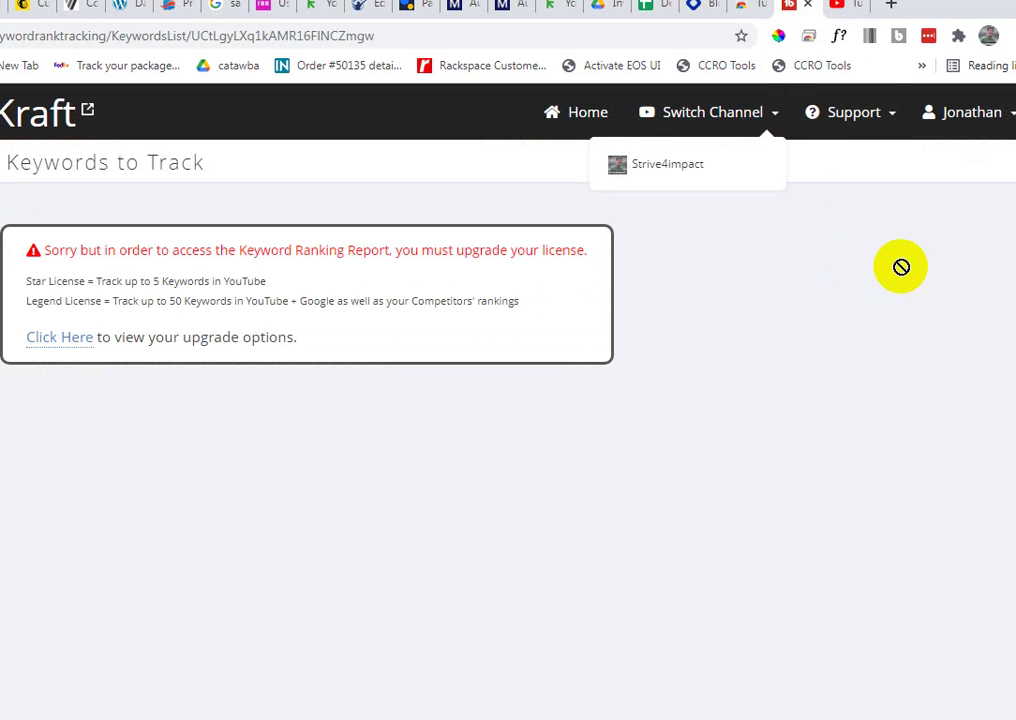
left_click(890, 118)
left_click(890, 118)
left_click(890, 118)
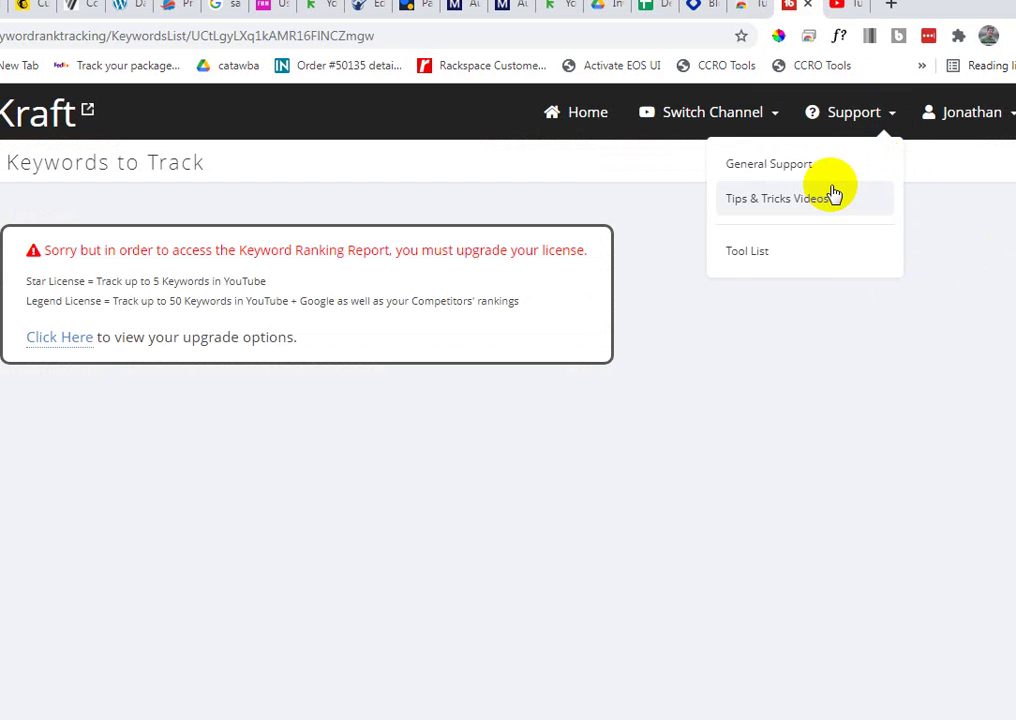